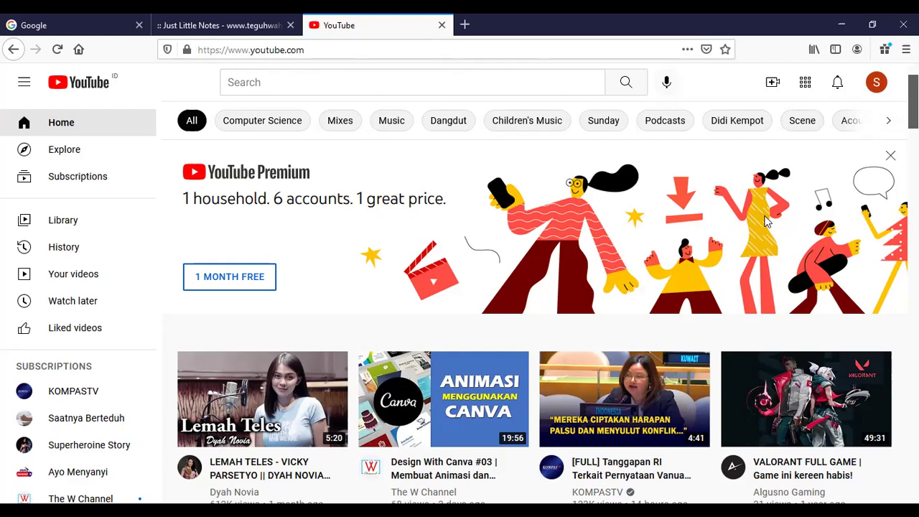
Open the signed-in account's own channel page, Sekolah IT, and look over its home section
scroll(768, 219, down, 3)
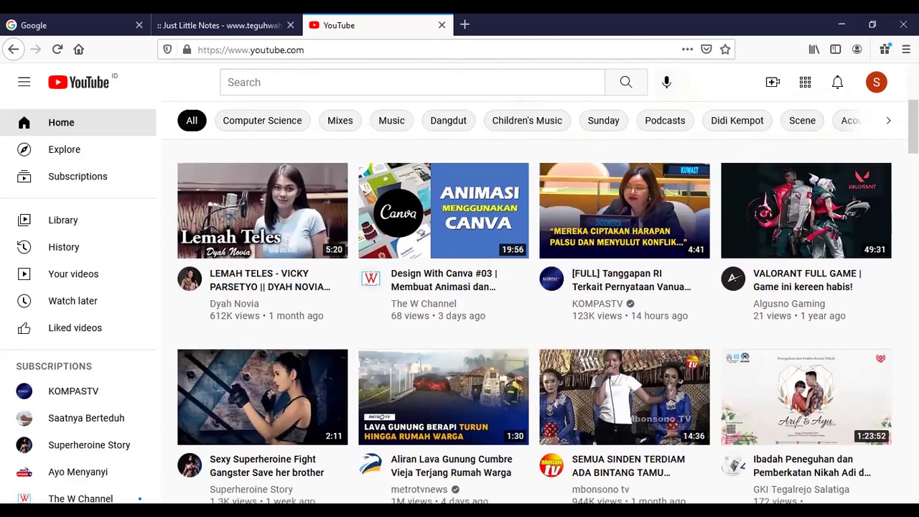
click(876, 84)
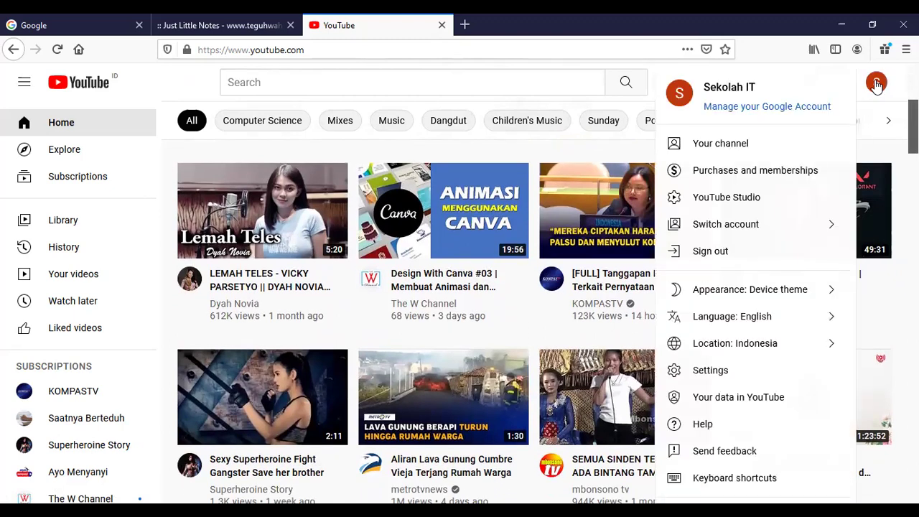
click(723, 144)
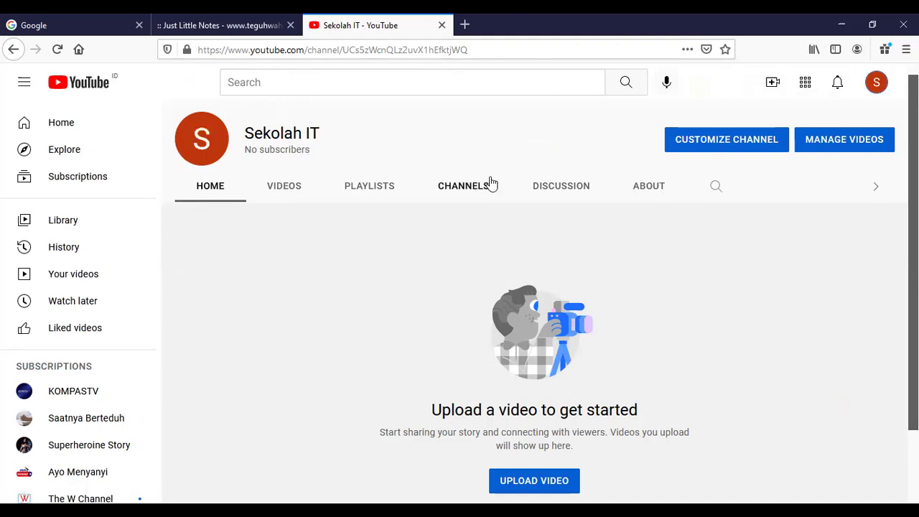
scroll(290, 254, down, 1)
scroll(290, 247, up, 1)
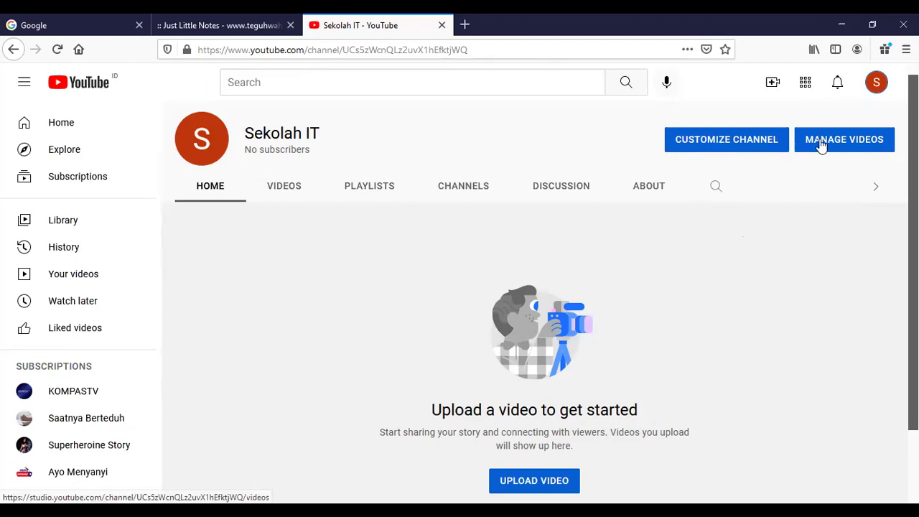
Open the channel's customization page in YouTube Studio and look over its layout options
click(706, 143)
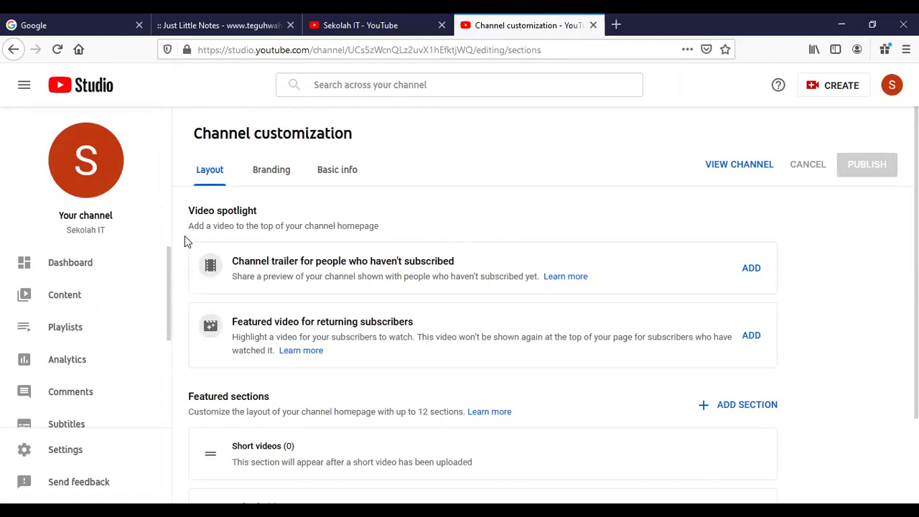
scroll(185, 241, down, 1)
scroll(194, 242, up, 1)
View the channel's Dashboard, Content and Playlists pages and return to the Dashboard
click(85, 266)
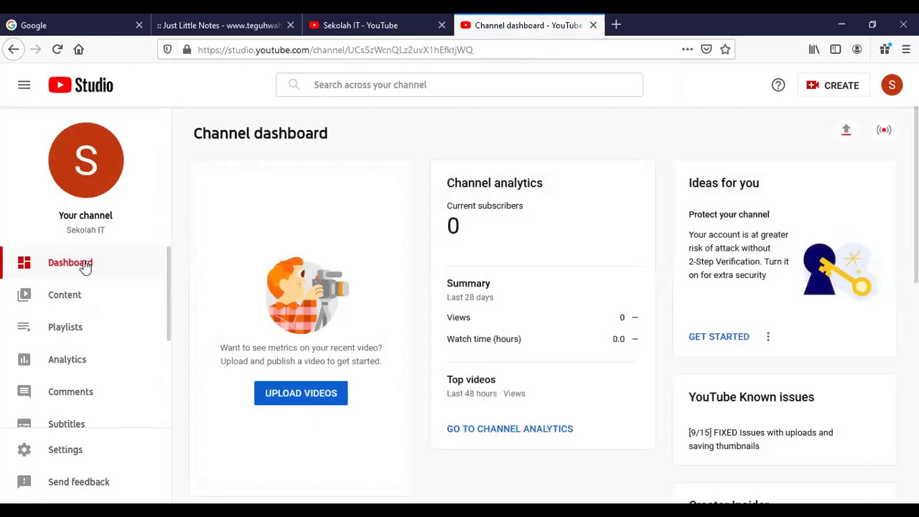
click(75, 300)
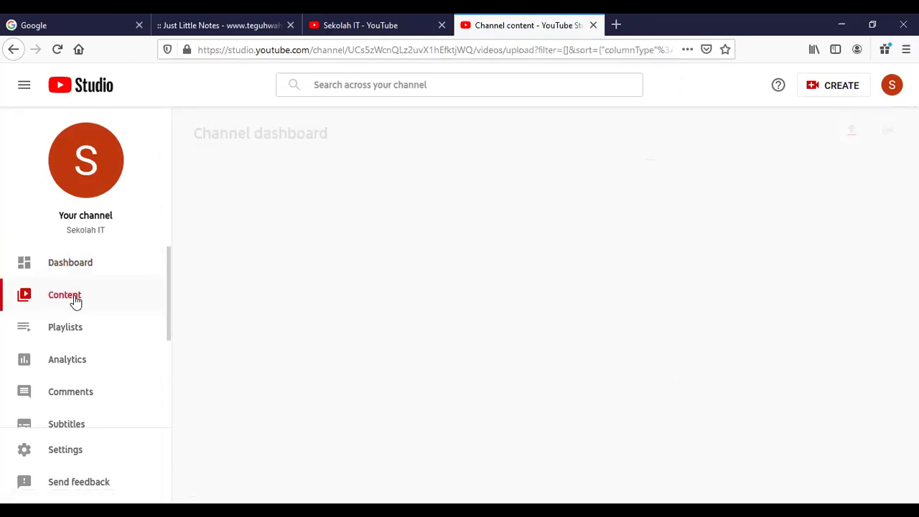
click(69, 330)
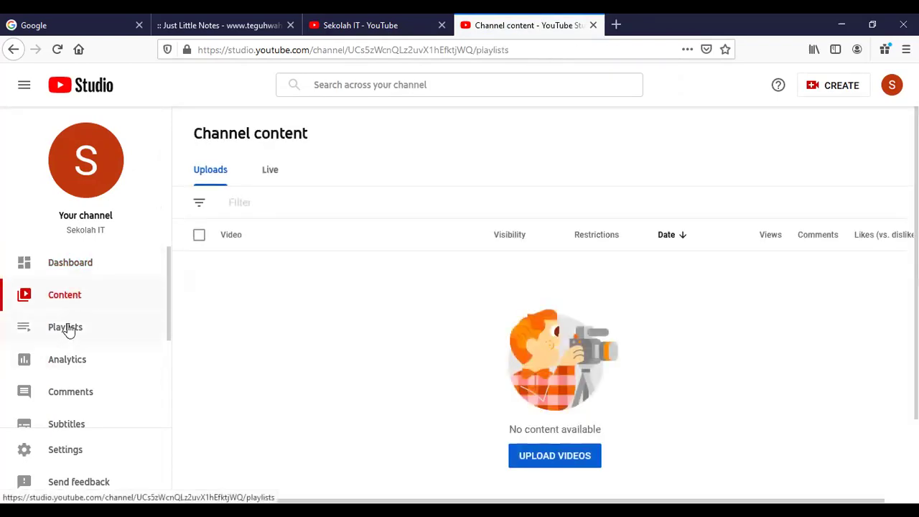
click(93, 265)
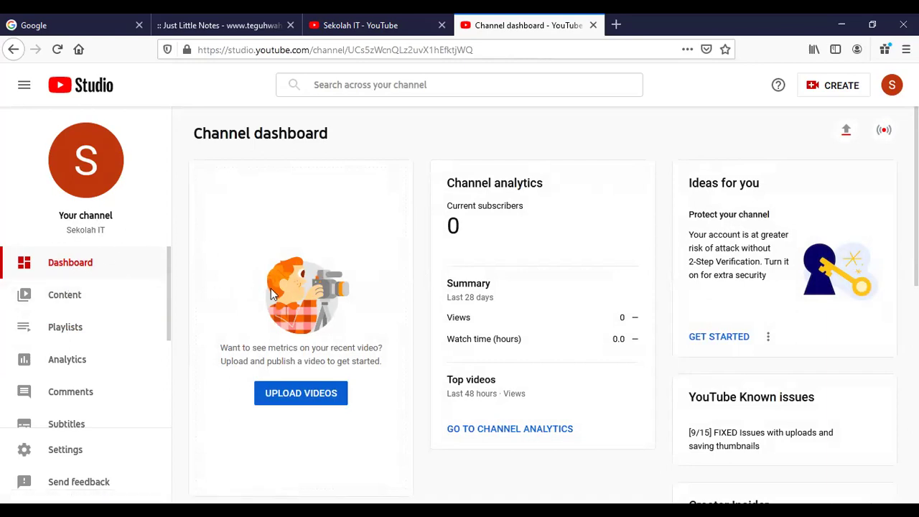
Start a new video upload and bring up the file selection
click(813, 89)
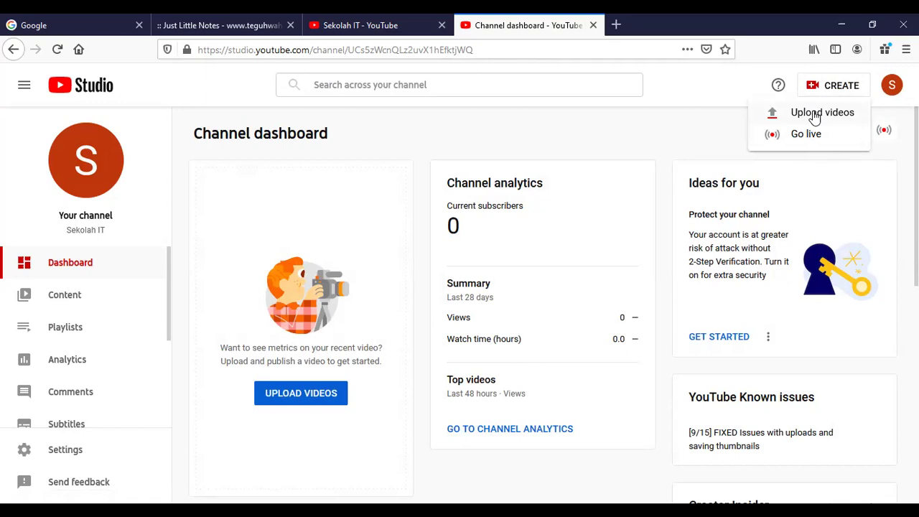
click(814, 115)
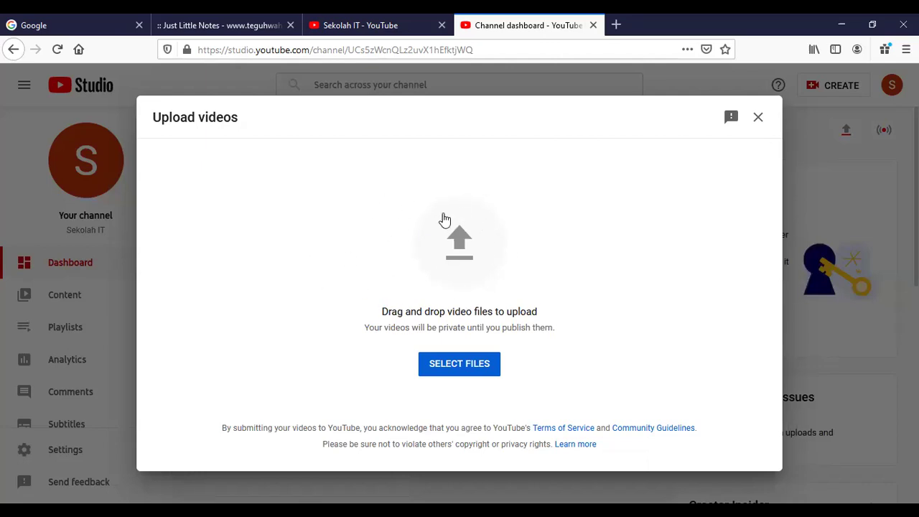
click(461, 367)
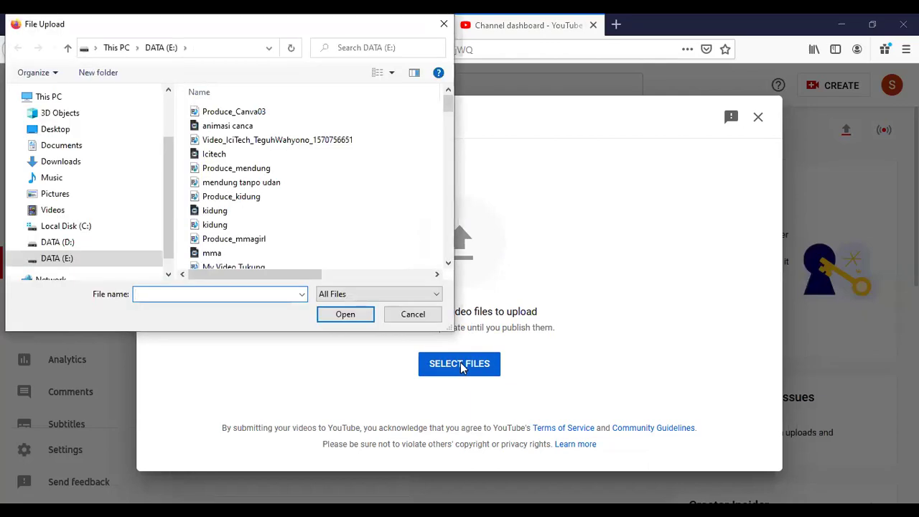
Browse to the Downloads folder and list its files in the Details view
click(117, 162)
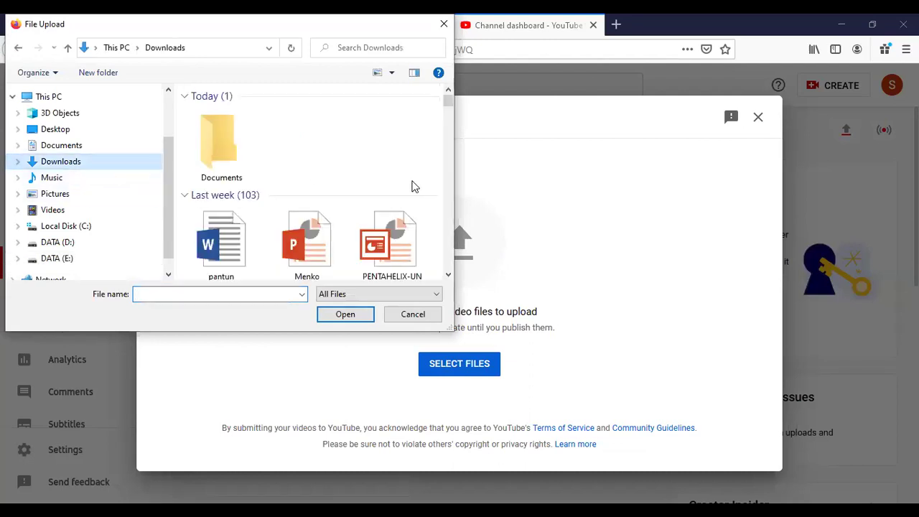
scroll(383, 199, down, 5)
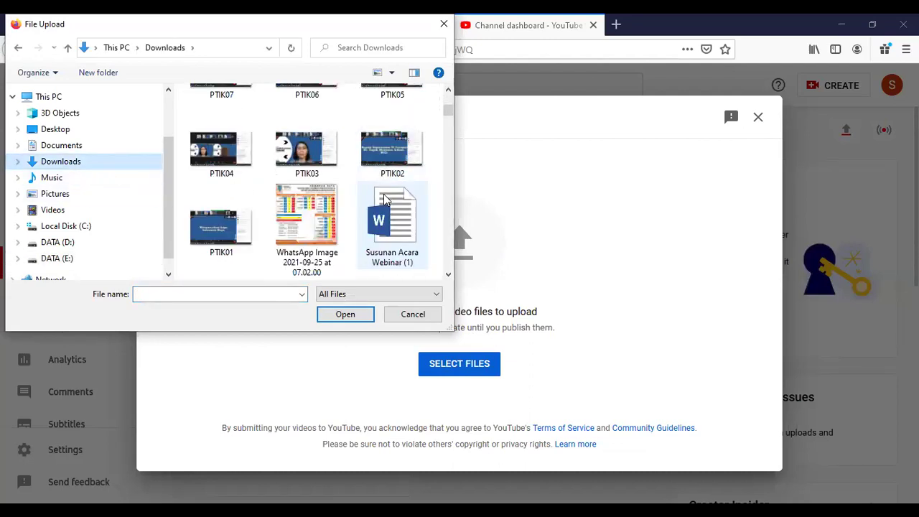
scroll(383, 199, down, 4)
scroll(383, 199, up, 4)
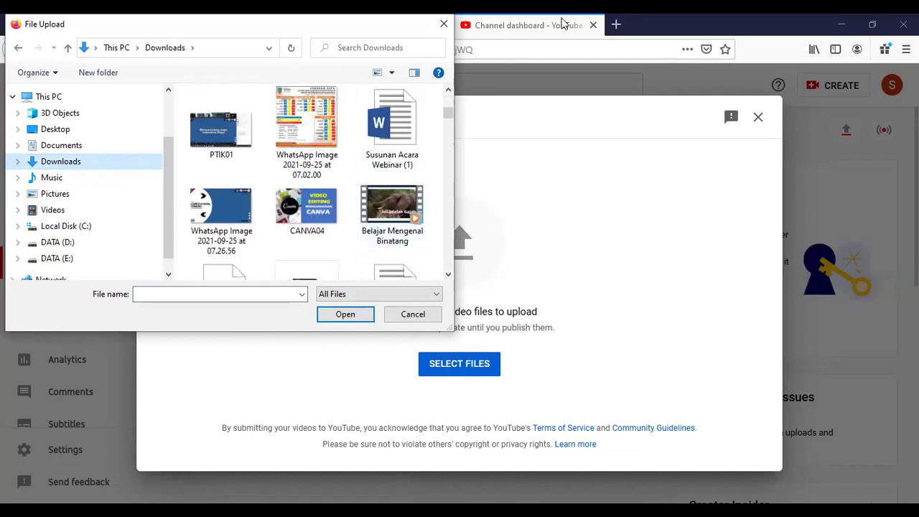
click(391, 73)
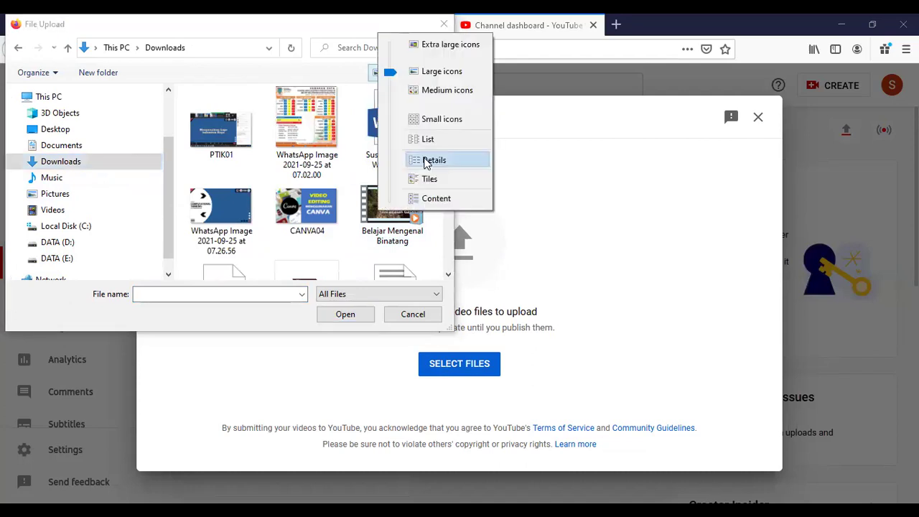
click(426, 161)
Choose the video file Belajar Mengenal Binatang and upload it to the channel
scroll(250, 206, down, 3)
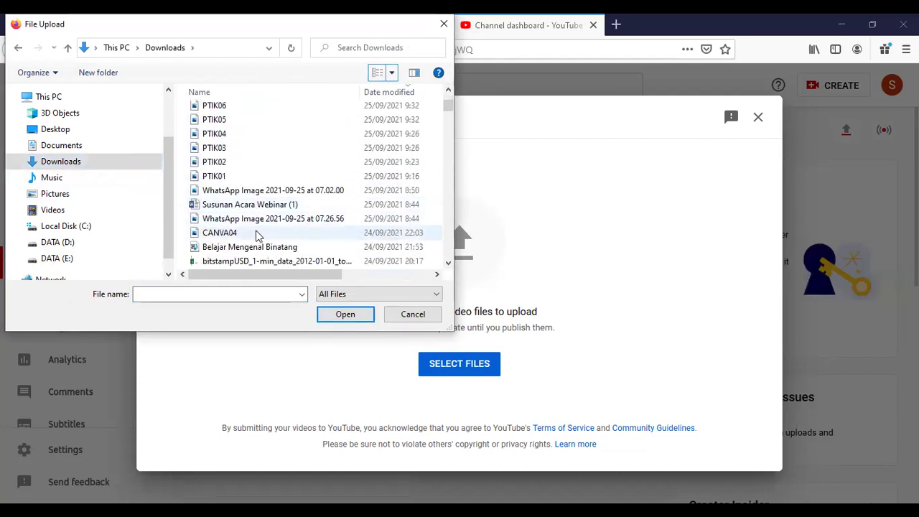
scroll(258, 241, down, 1)
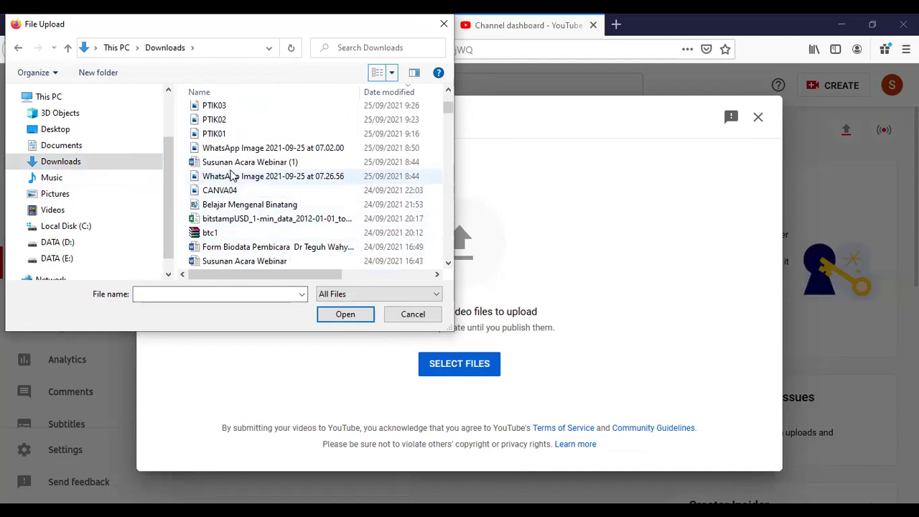
click(240, 207)
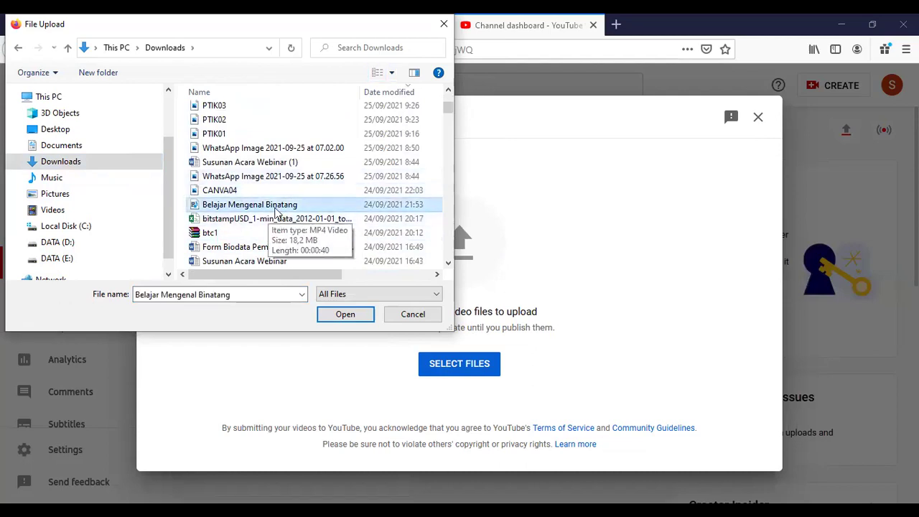
scroll(263, 206, down, 1)
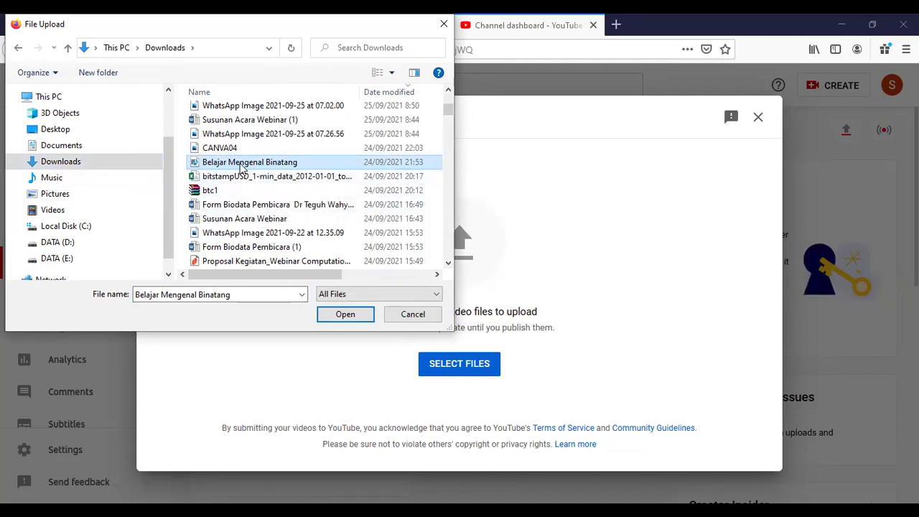
key(Return)
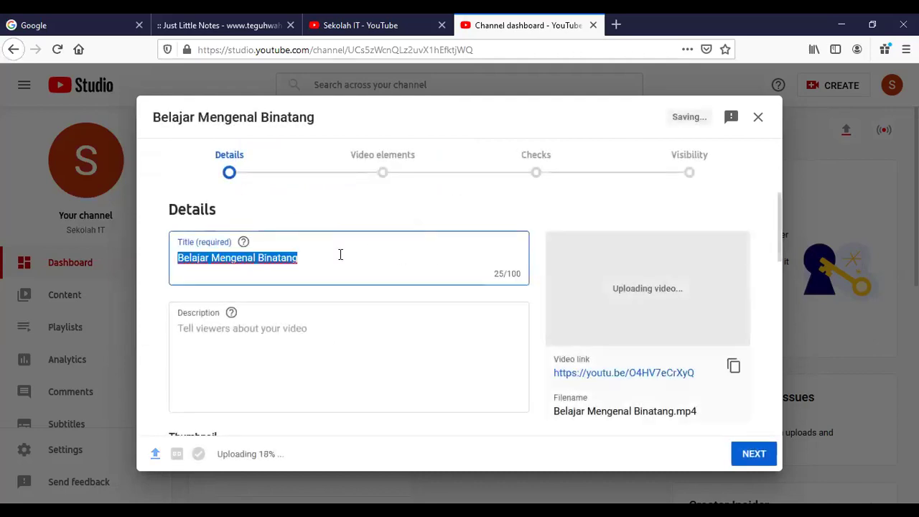
click(233, 453)
drag(233, 454, 278, 453)
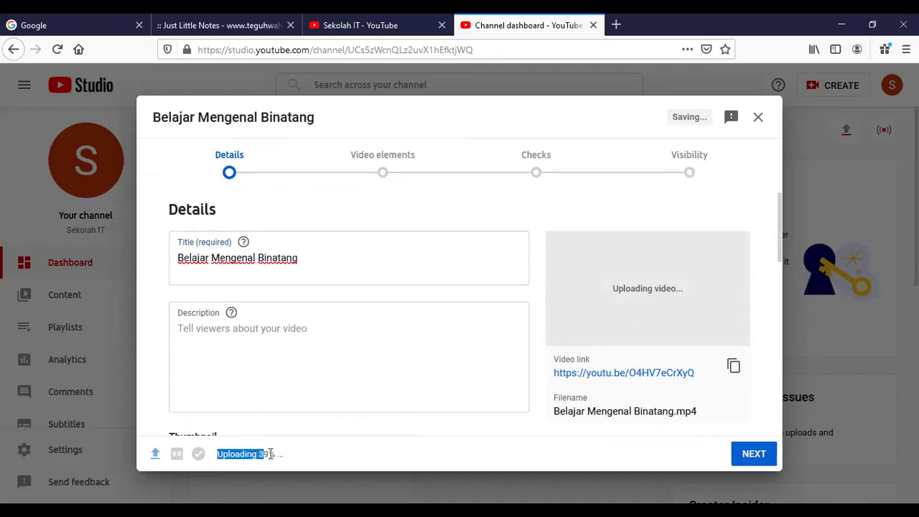
double_click(282, 453)
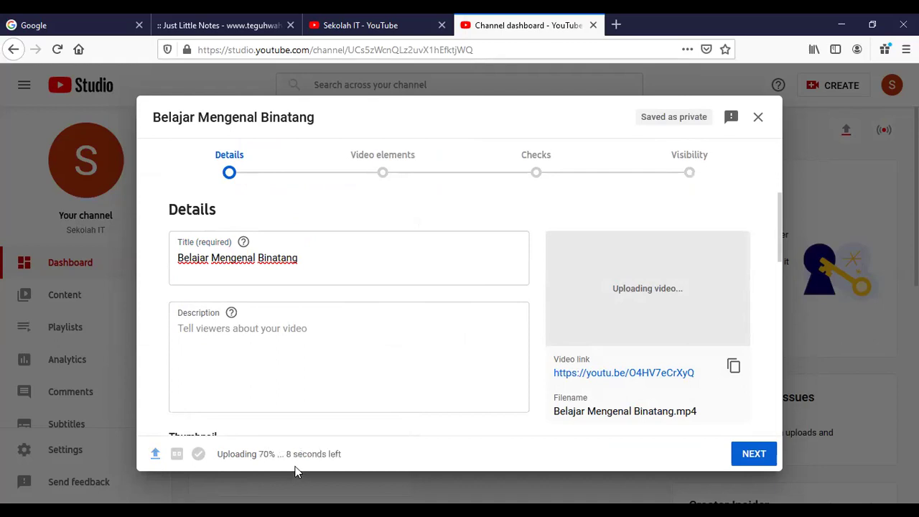
Change the video's title to "Video Pengenalan Binatang"
click(340, 262)
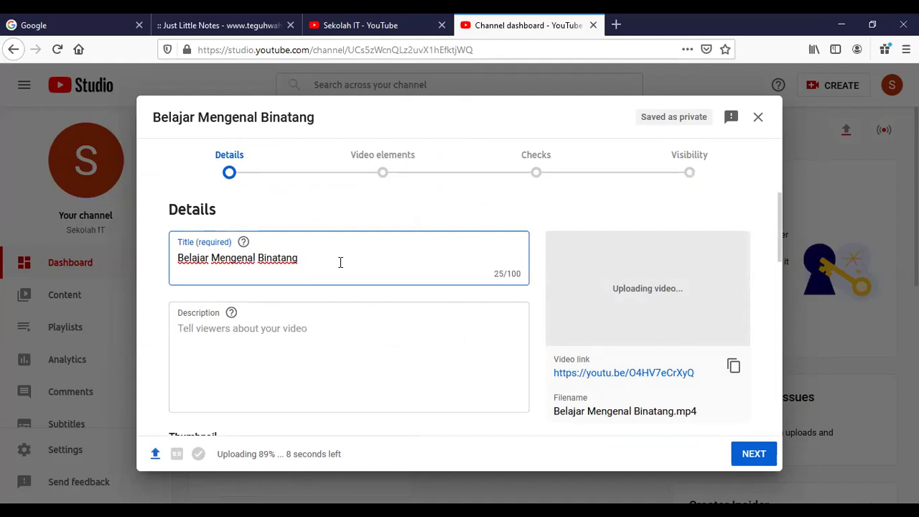
click(182, 259)
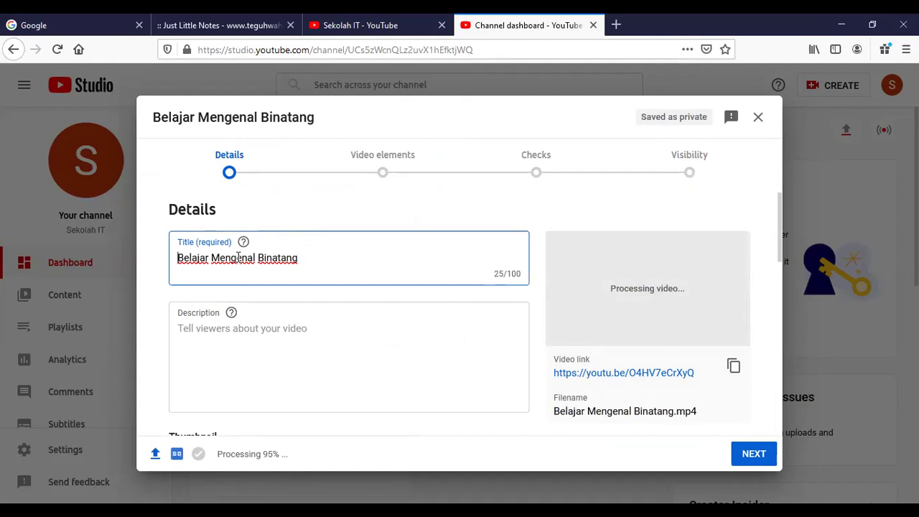
text(Video)
key(ctrl+shift+Right)
key(ctrl+shift+Right)
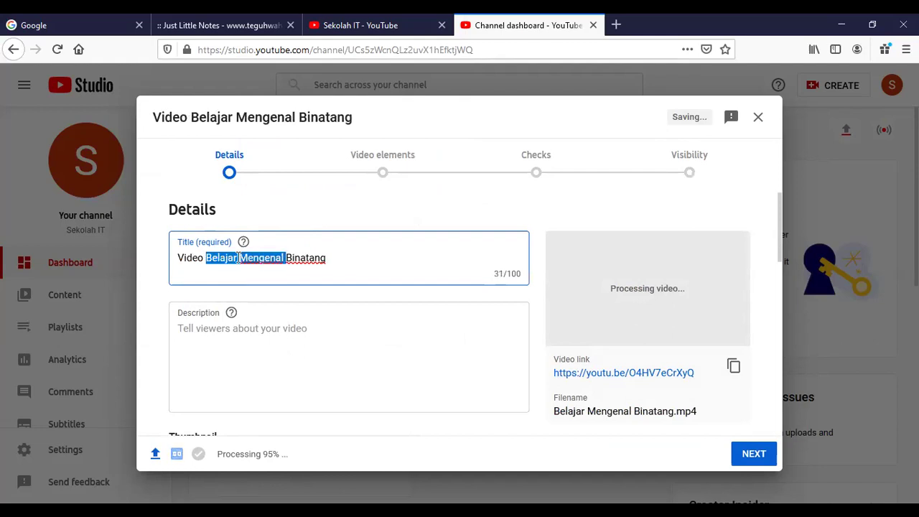
text(Pengenalan)
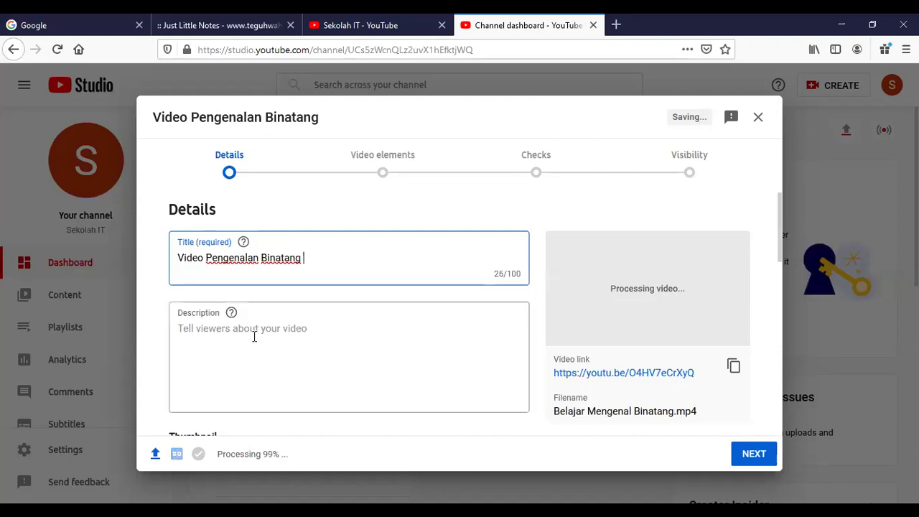
Enter "Video ini menjelaskan tentang pengenalan binatang untuk anak-anak." as the first line of the video's description
click(328, 363)
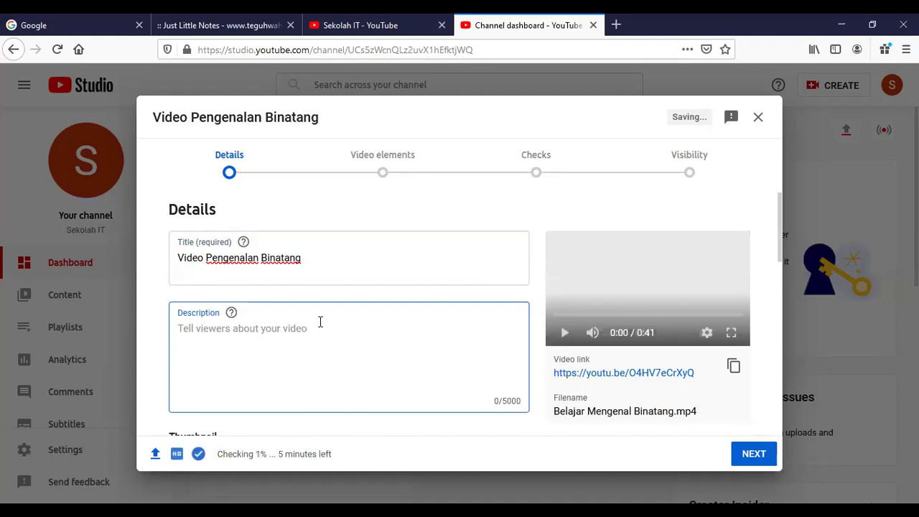
scroll(315, 332, down, 1)
scroll(318, 336, up, 1)
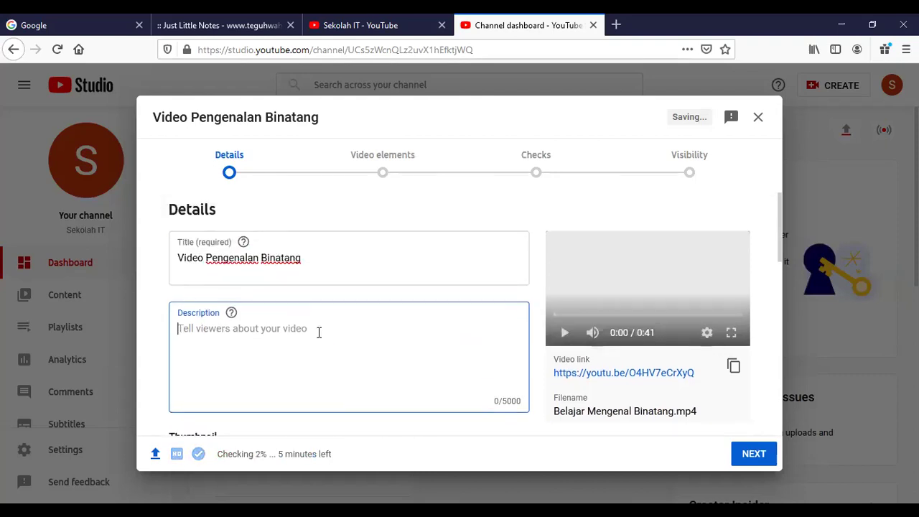
text(Vid)
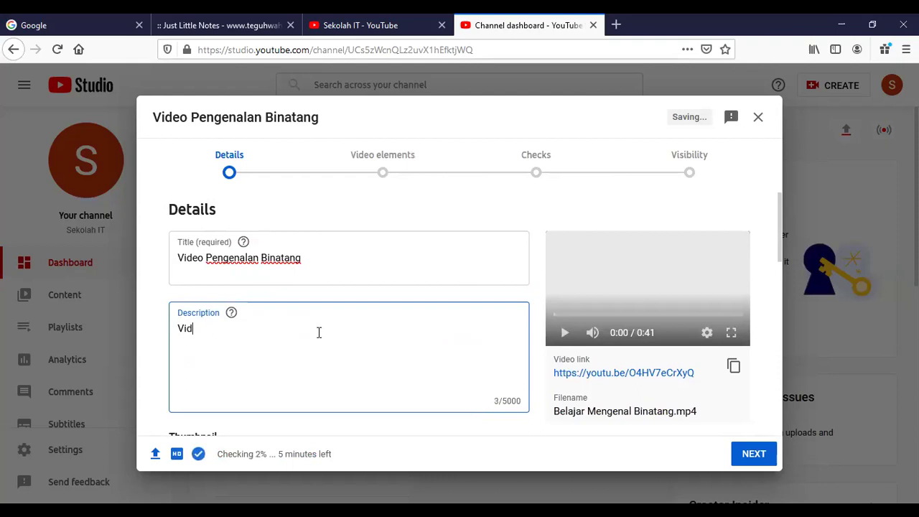
text(eo Pen)
key(BackSpace)
text(ini menje)
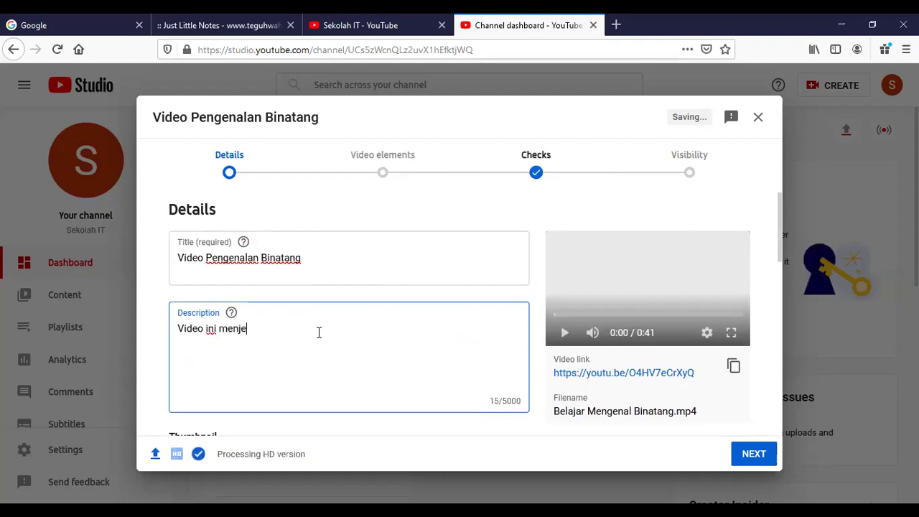
text(laskan tentang )
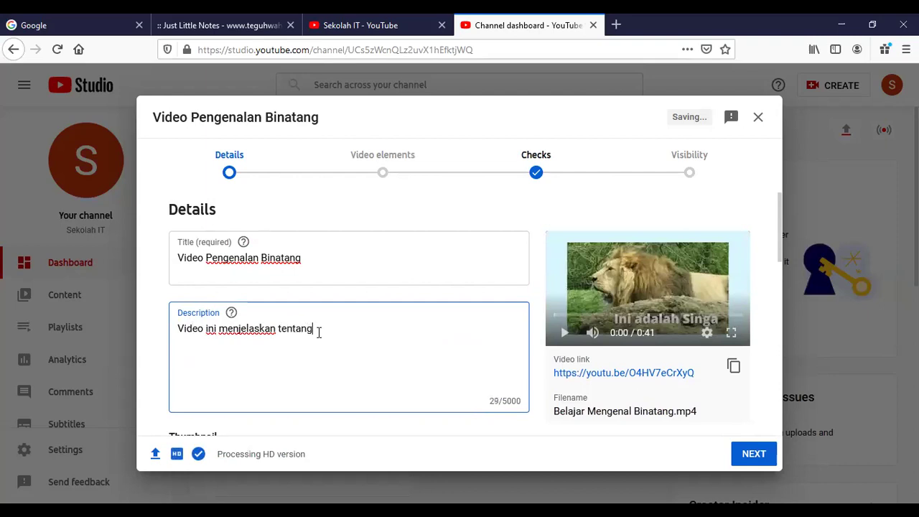
text(pengenalan bi)
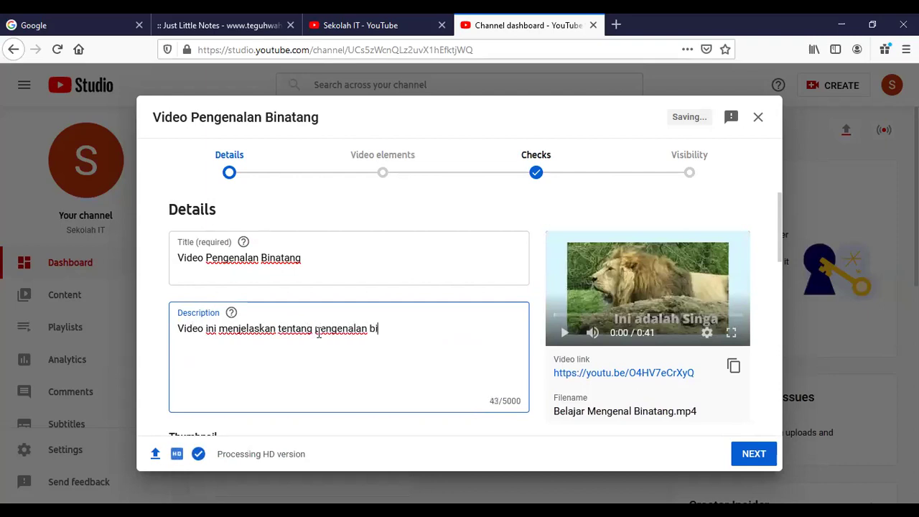
text(natang untuk anak-anak.)
key(Return)
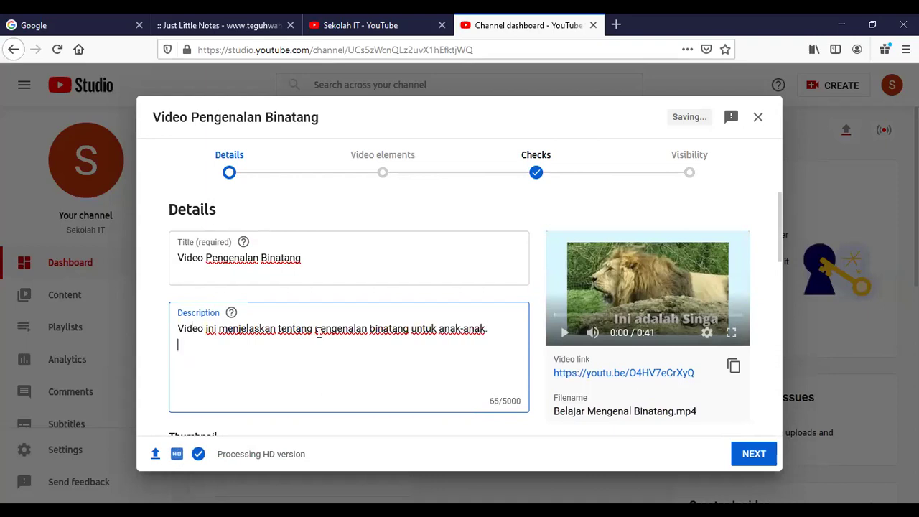
Add the second description line "Dibuat oleh PPA Agape Salatiga."
text(Dibuat ol)
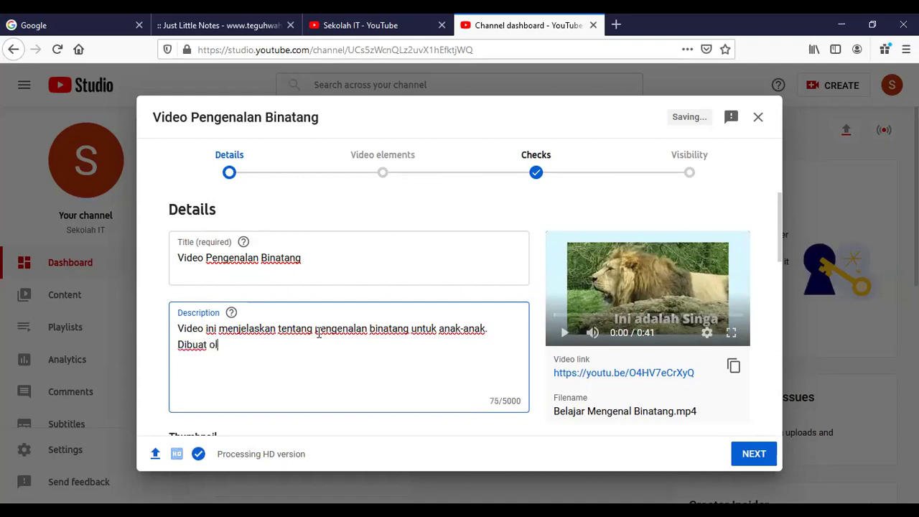
text(eh PPA )
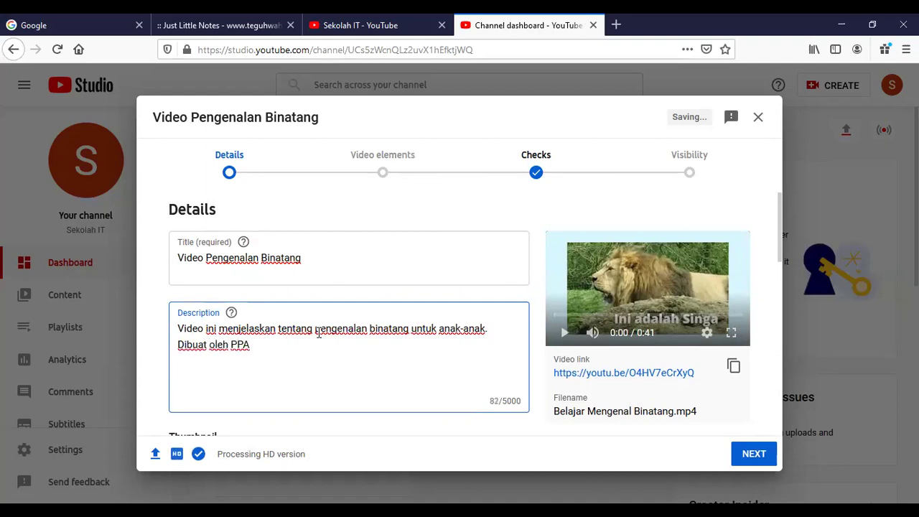
text(Salatiga.)
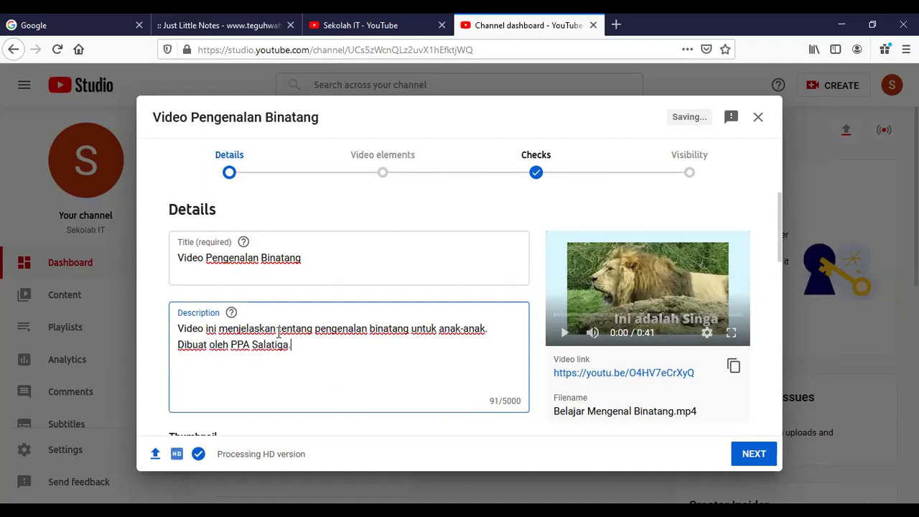
text(Agape)
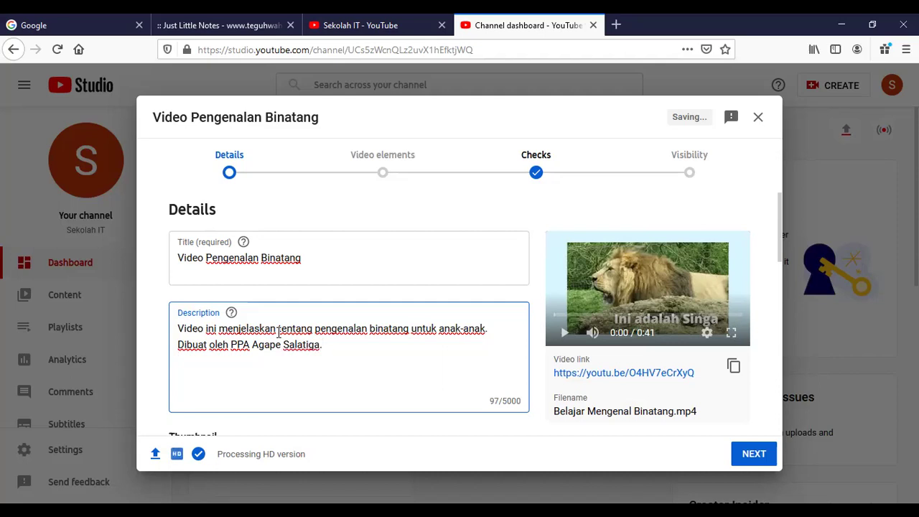
Try the second generated lion frame as the video's thumbnail and switch back to the first lion frame
scroll(248, 347, down, 2)
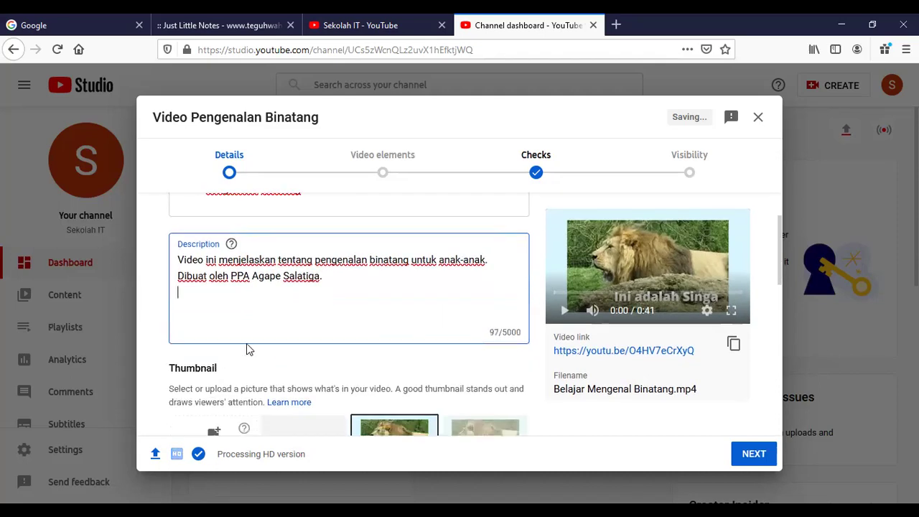
scroll(247, 345, up, 2)
scroll(247, 345, down, 5)
scroll(250, 345, up, 2)
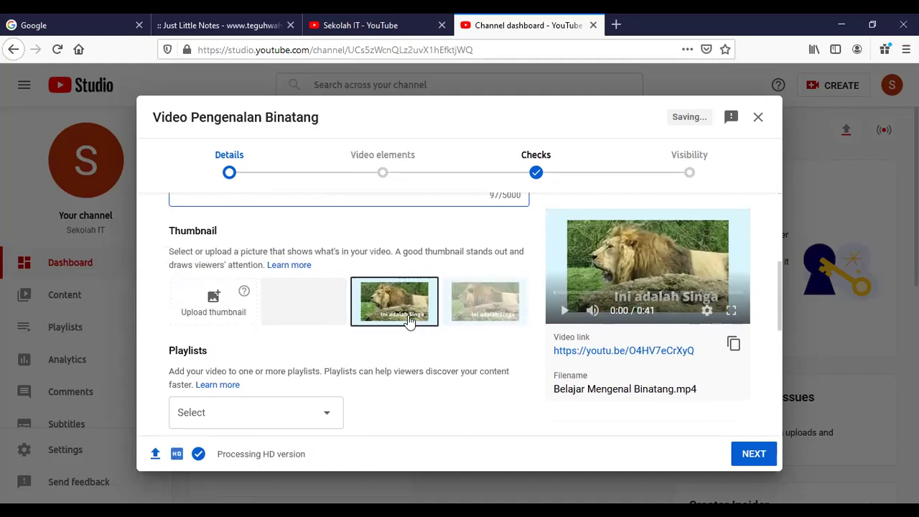
click(471, 308)
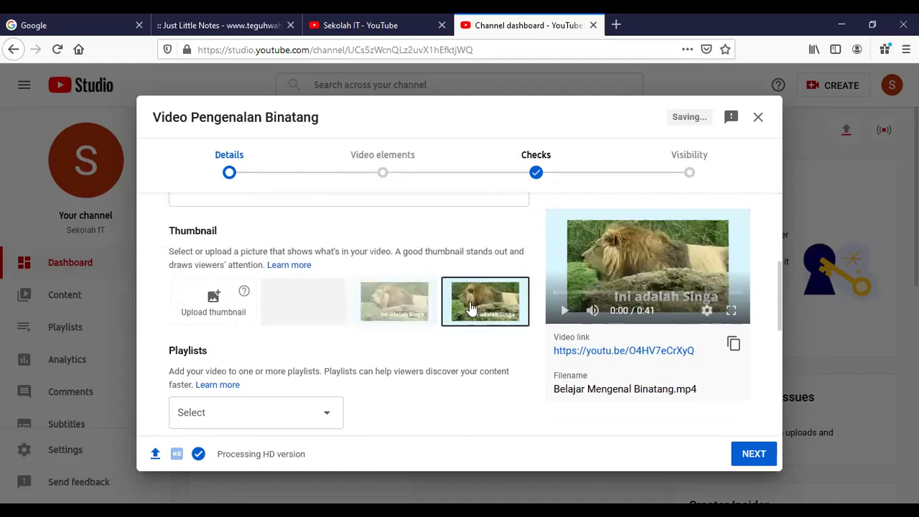
click(413, 310)
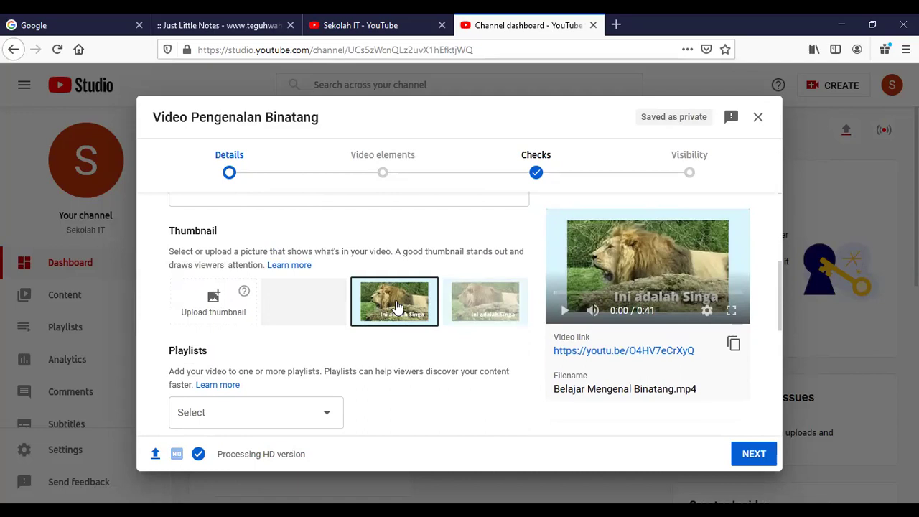
click(473, 305)
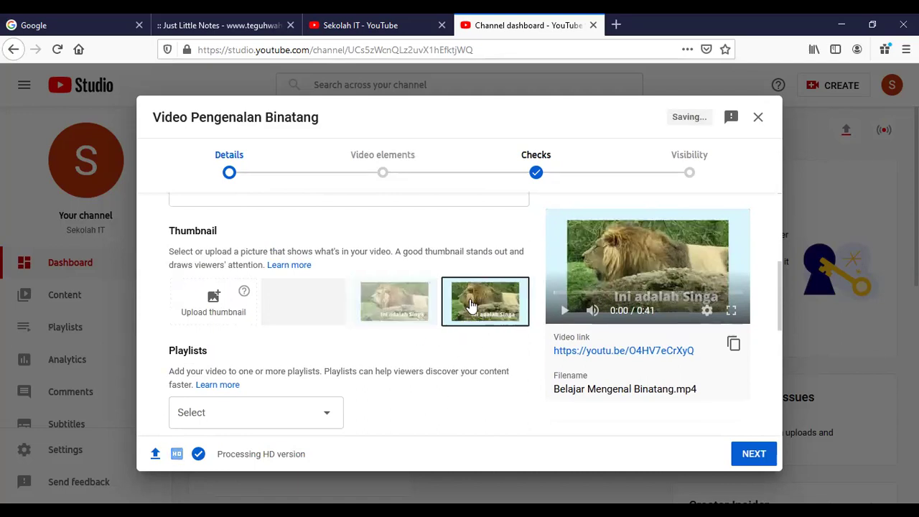
click(389, 310)
View the playlists available for the video and close the list without assigning one
scroll(260, 337, down, 2)
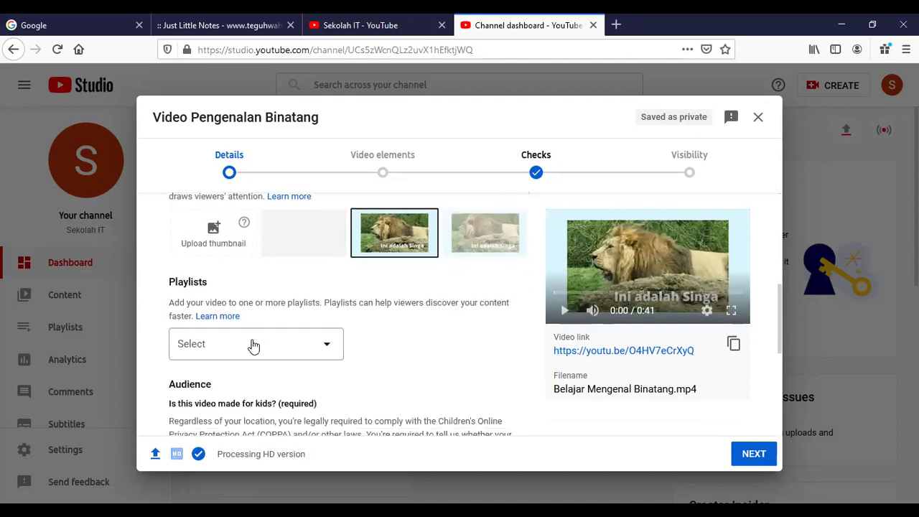
scroll(251, 377, down, 2)
click(211, 282)
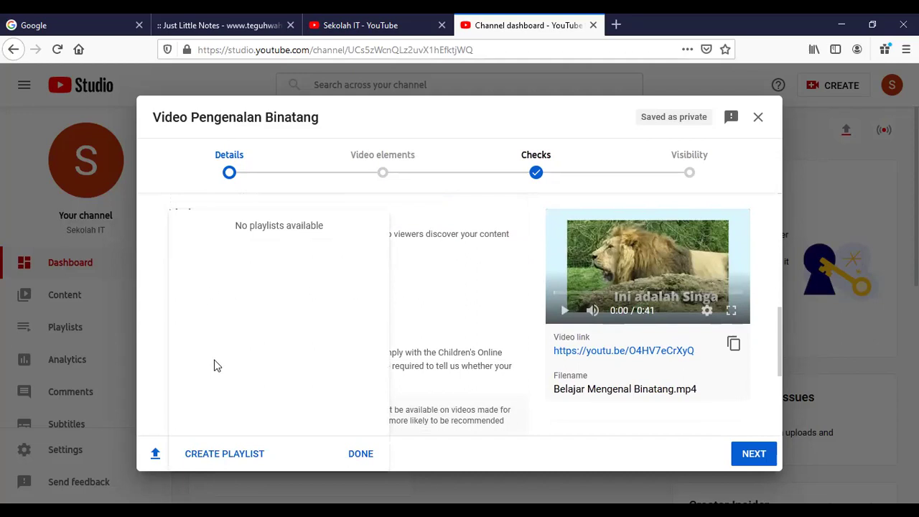
click(451, 306)
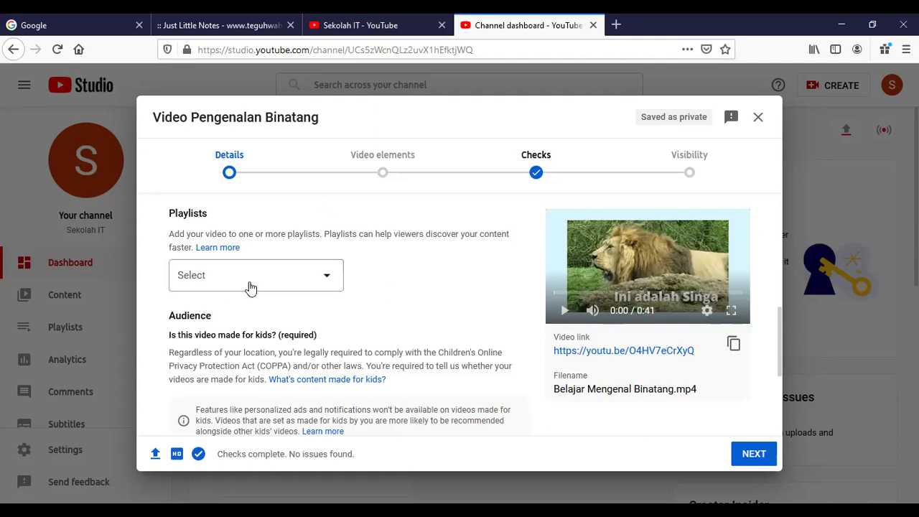
Try both audience options for the video and settle on "Yes, it's made for kids"
scroll(287, 281, down, 3)
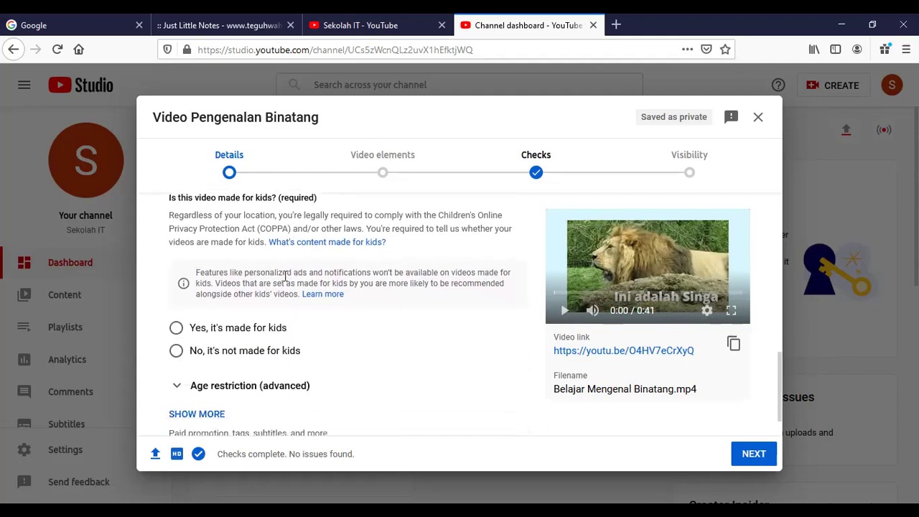
scroll(223, 237, up, 2)
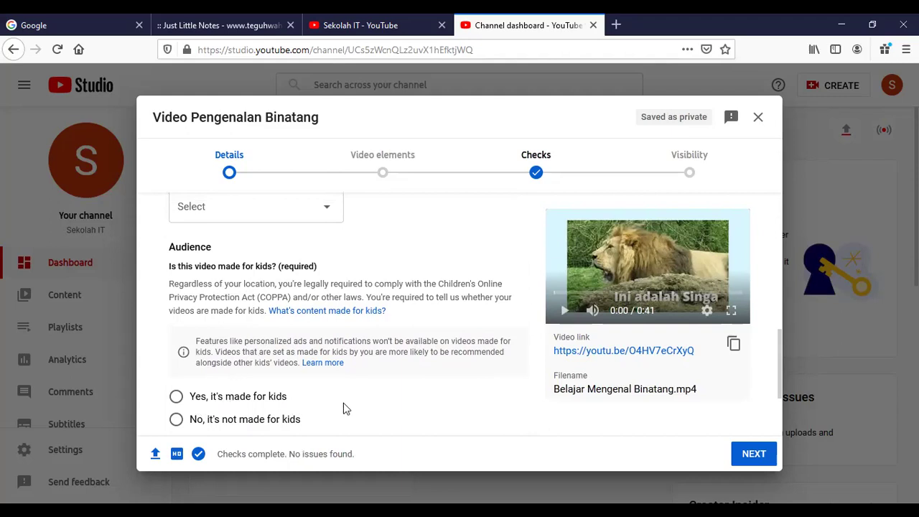
scroll(343, 402, down, 2)
scroll(343, 402, up, 2)
drag(780, 392, 780, 402)
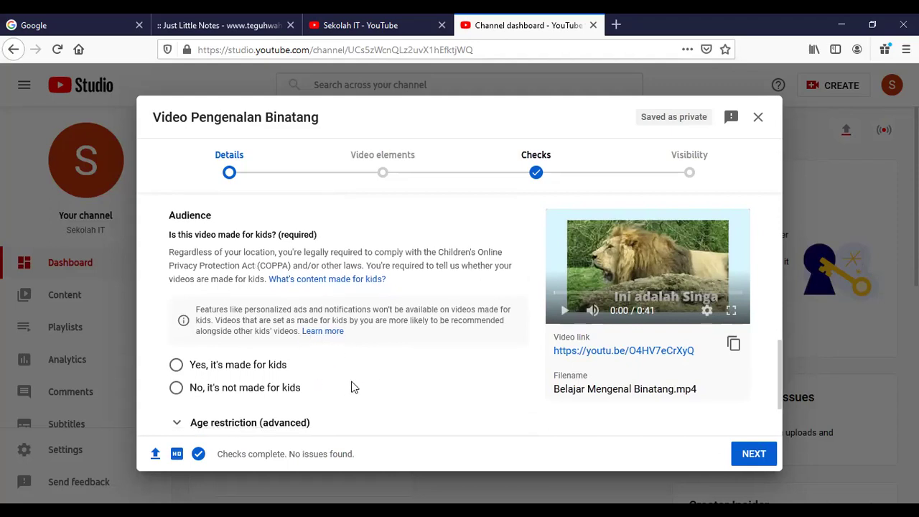
click(183, 369)
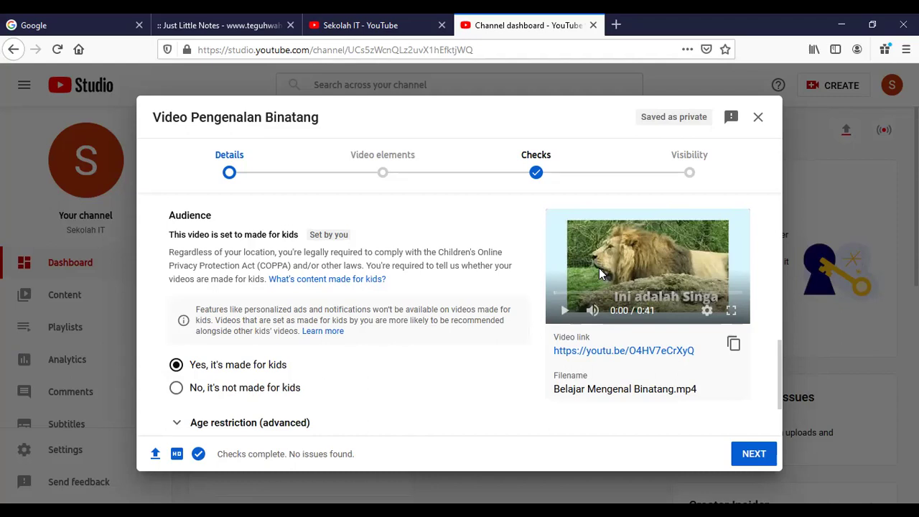
click(227, 394)
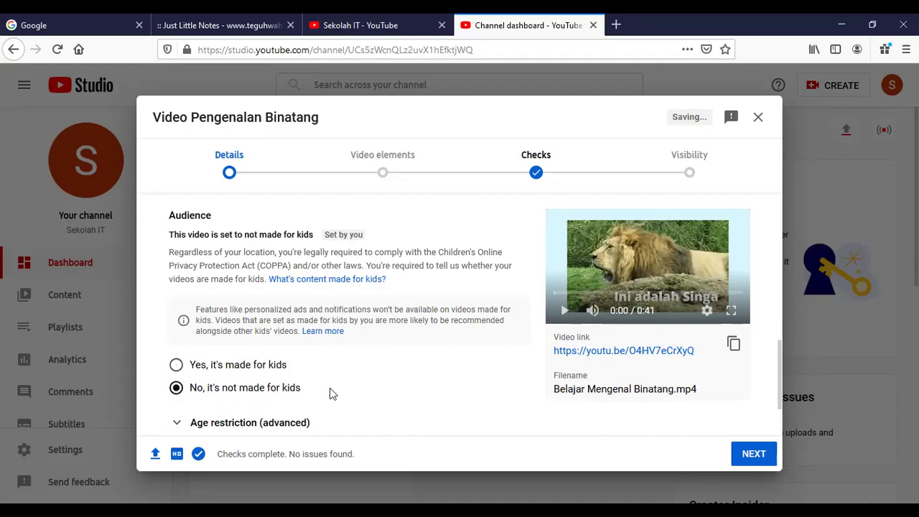
click(279, 368)
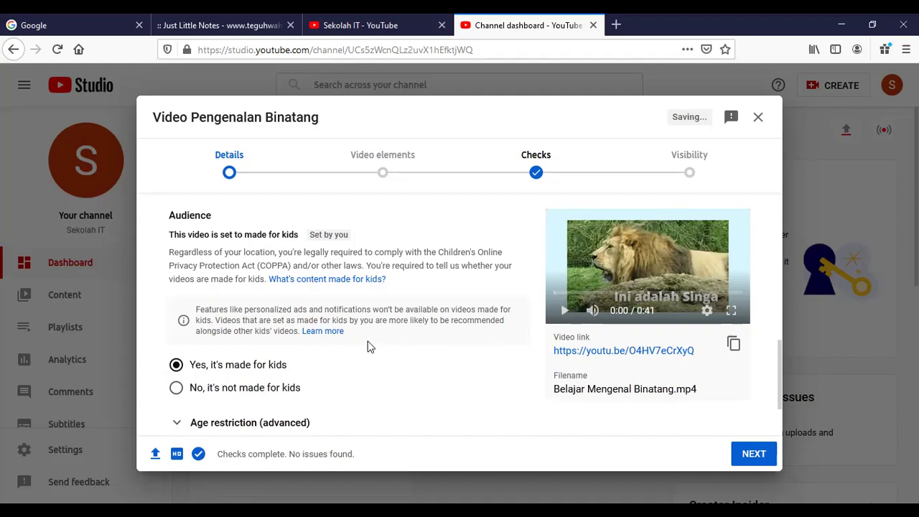
Expand the advanced age restriction settings and examine the options for limiting the video to viewers over 18
scroll(370, 349, down, 2)
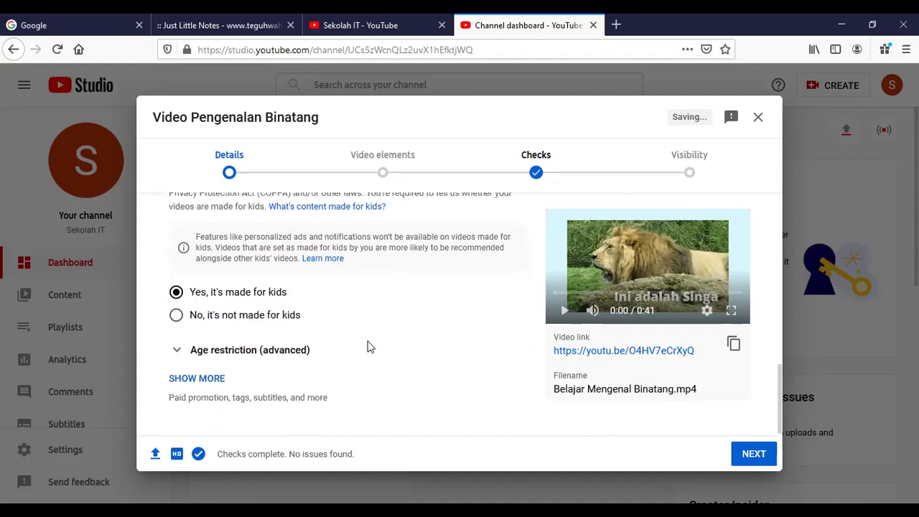
click(201, 345)
scroll(337, 332, down, 2)
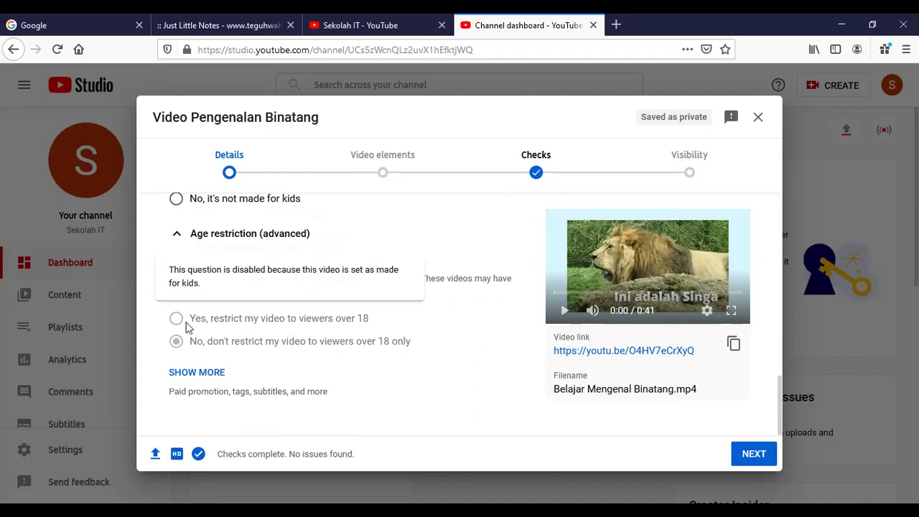
scroll(347, 400, up, 3)
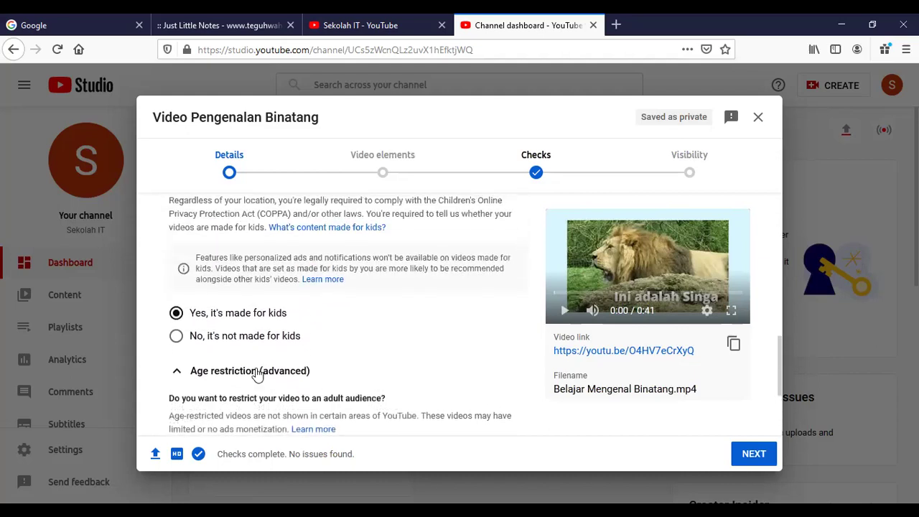
scroll(224, 325, down, 1)
scroll(224, 325, down, 3)
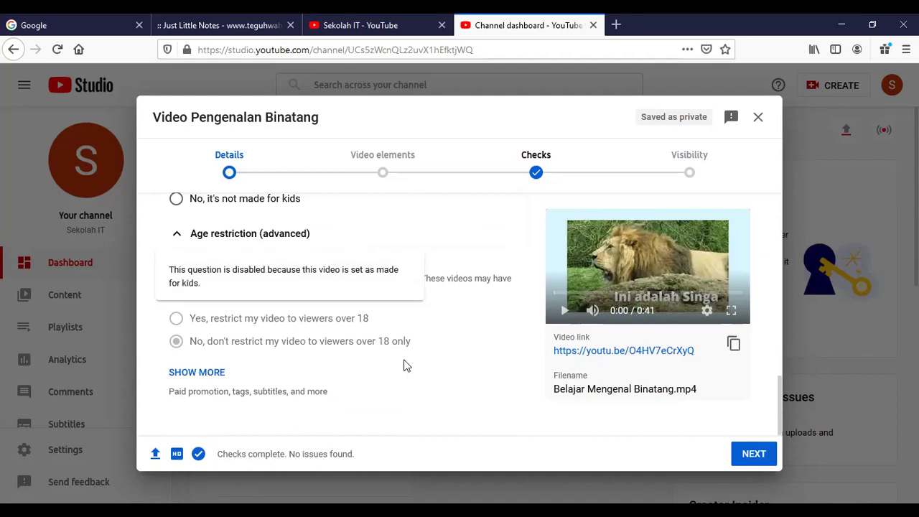
scroll(223, 316, up, 2)
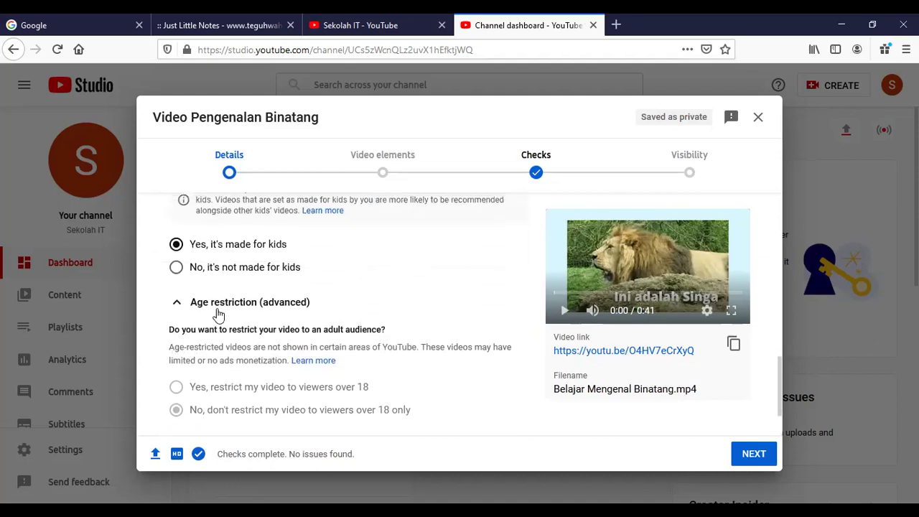
scroll(227, 343, down, 2)
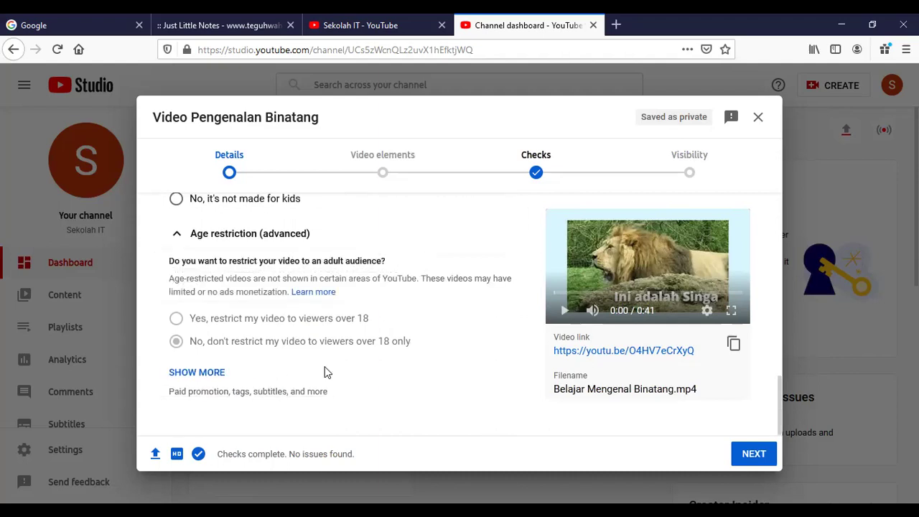
Review the entered title and description and continue to the Video elements stage
scroll(359, 280, up, 5)
scroll(263, 242, up, 8)
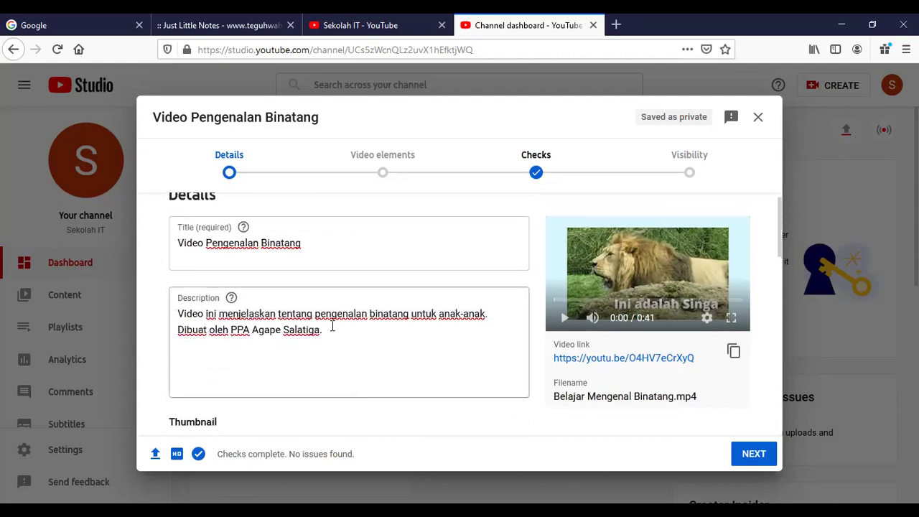
scroll(281, 323, up, 1)
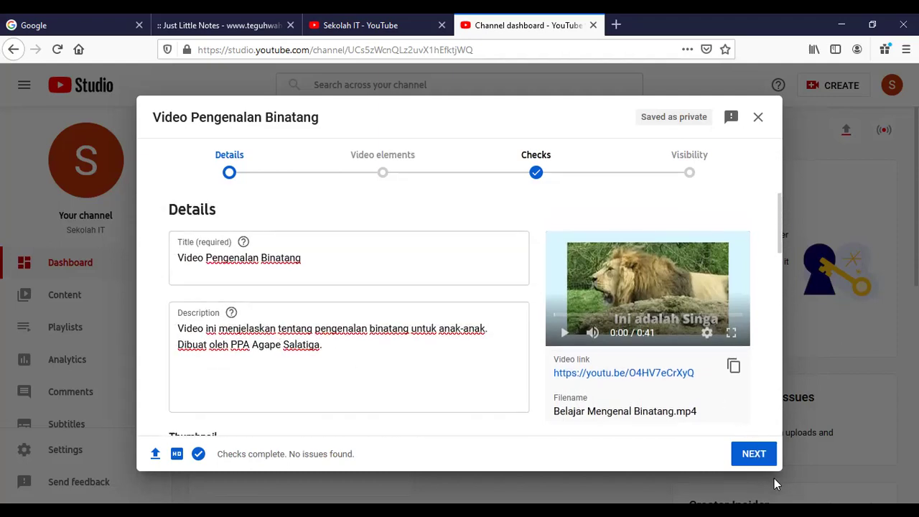
click(761, 458)
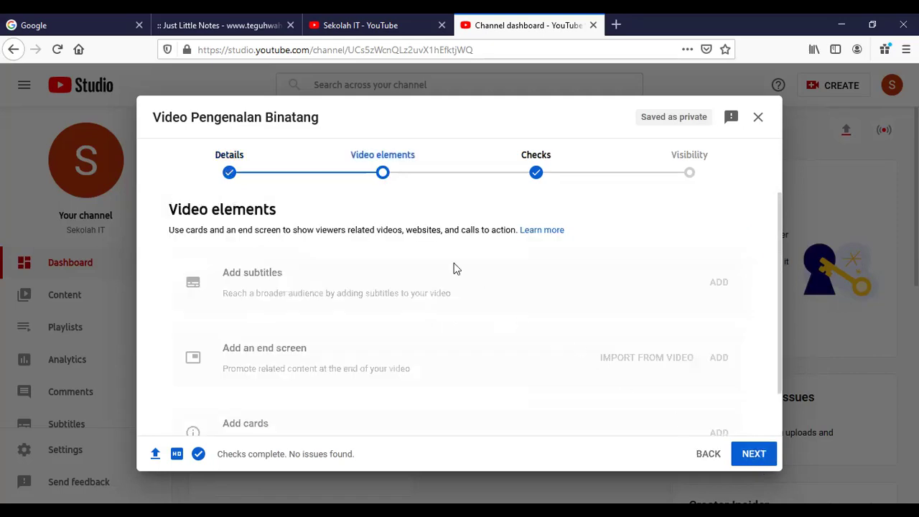
Skip adding subtitles, an end screen or cards and continue to the Checks stage
scroll(404, 236, down, 1)
scroll(400, 249, up, 1)
click(753, 453)
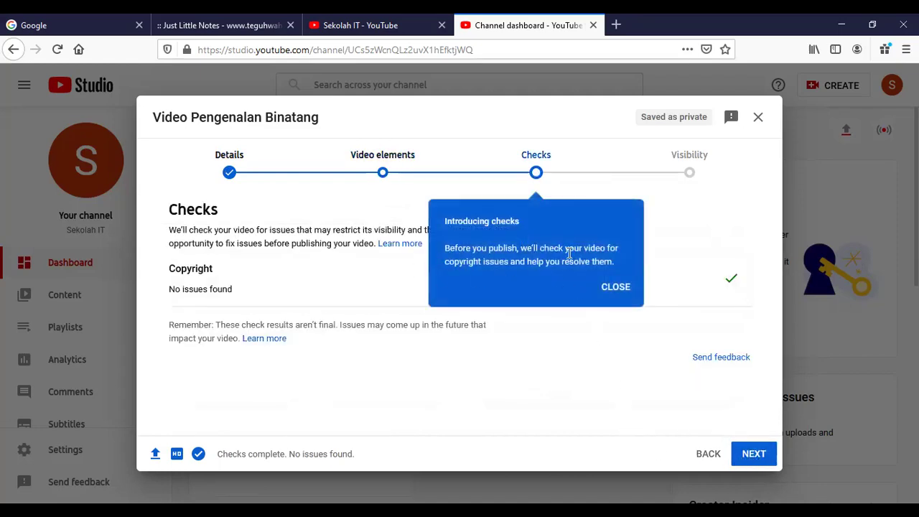
Dismiss the checks introduction, review the copyright check result and continue to the Visibility stage
click(612, 290)
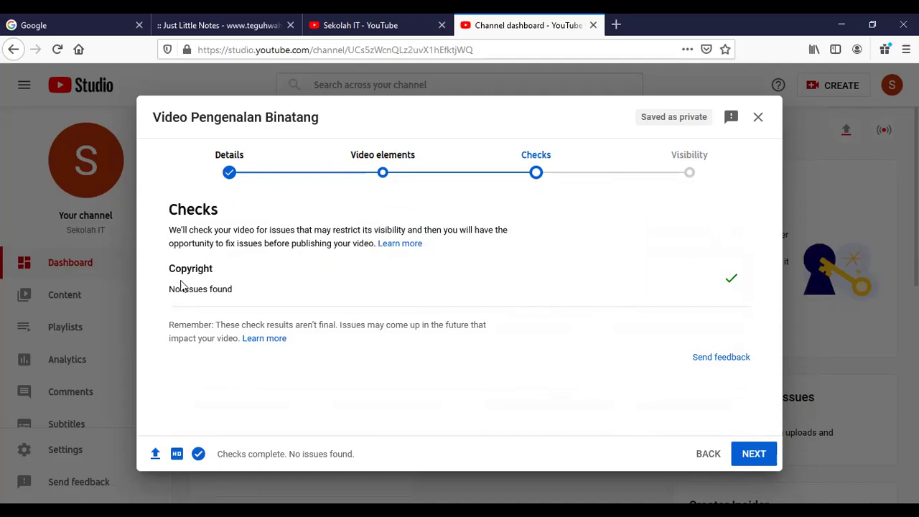
drag(165, 287, 250, 292)
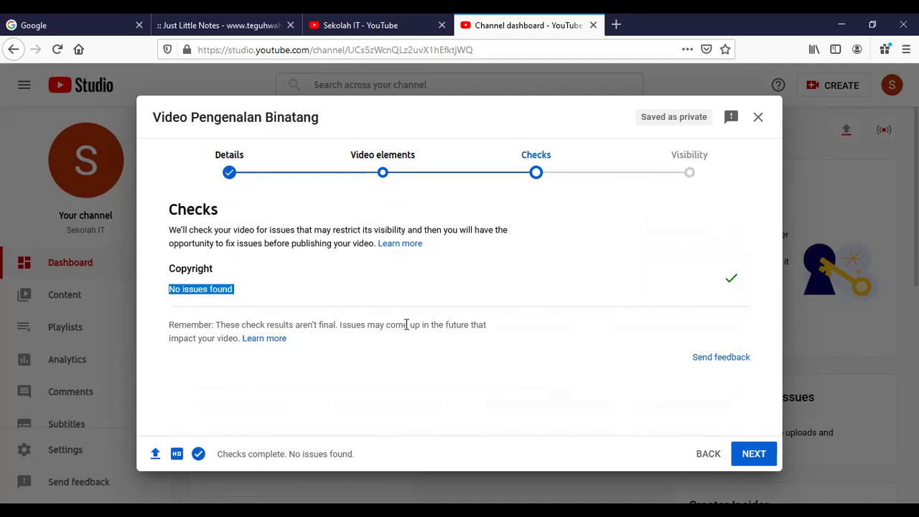
click(748, 455)
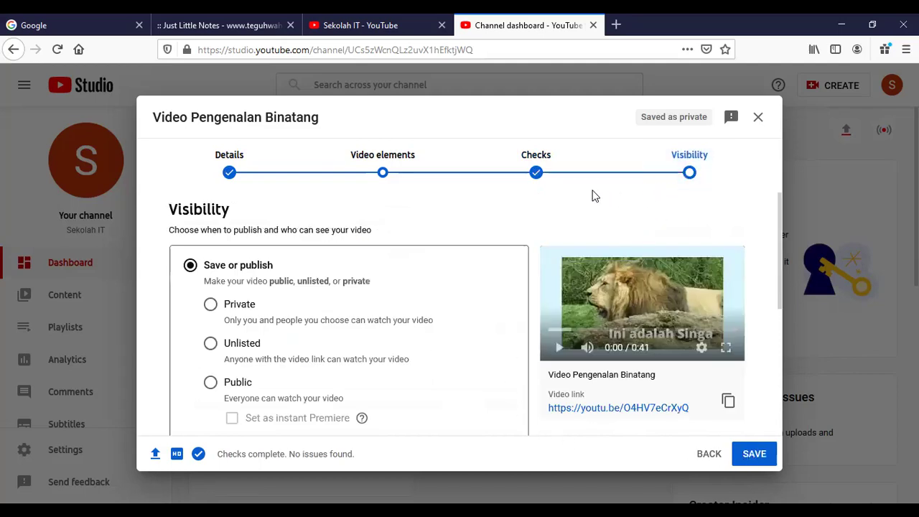
Try the Private and Unlisted visibility options and settle on Public for the video
scroll(362, 277, down, 2)
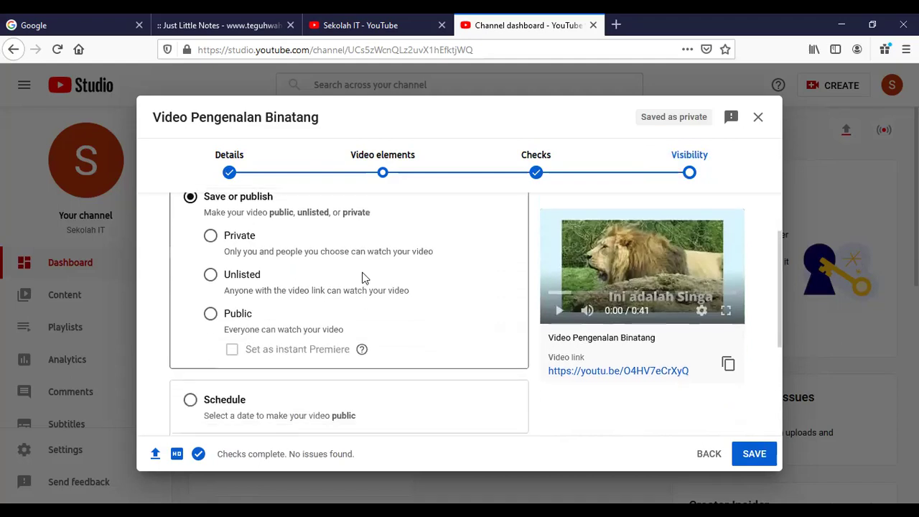
click(209, 239)
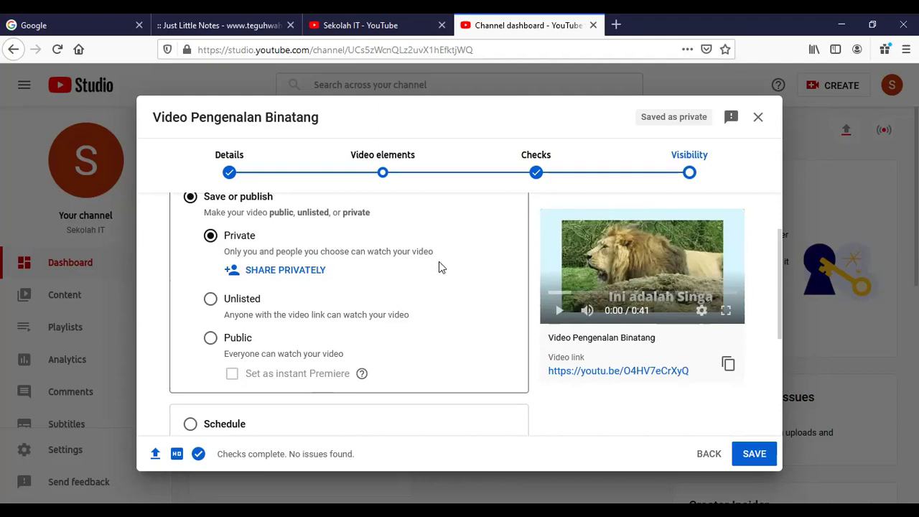
click(210, 299)
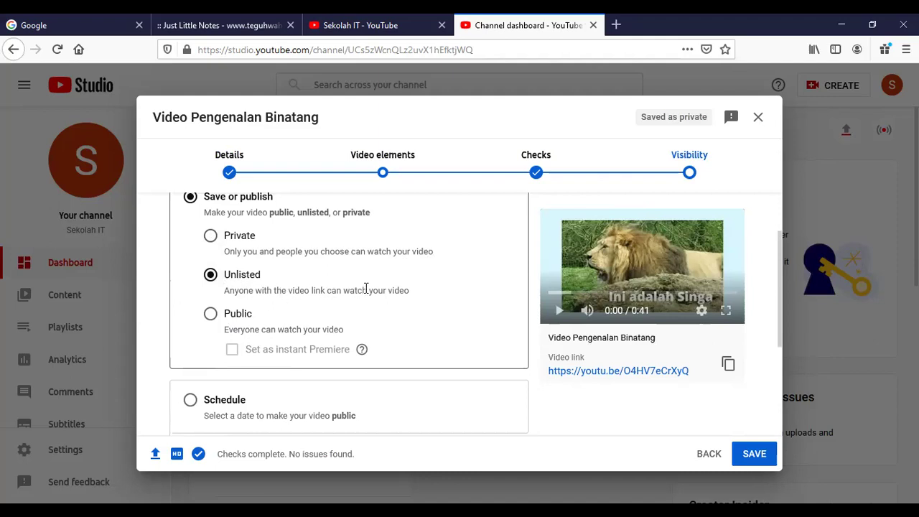
click(211, 314)
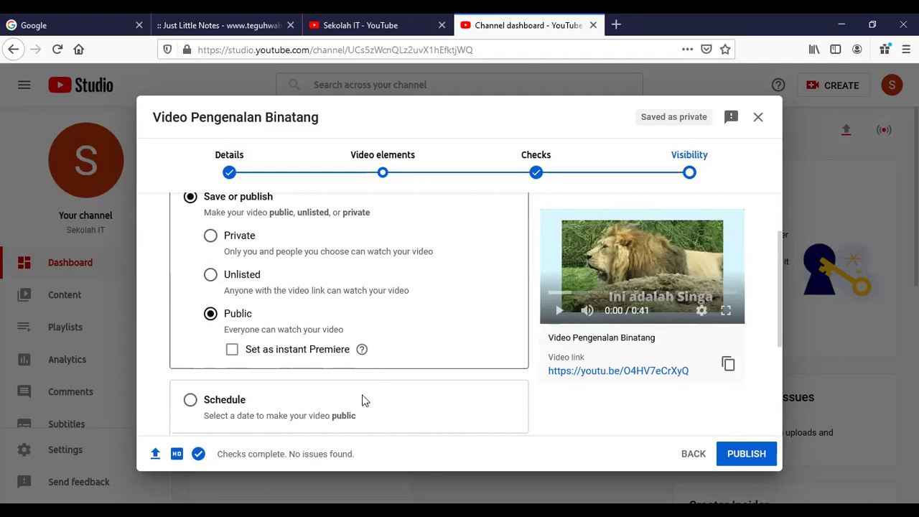
Review the Schedule option and the pre-publishing guidance, and publish the video
scroll(362, 400, down, 3)
scroll(369, 395, up, 3)
scroll(458, 397, down, 1)
scroll(458, 397, down, 2)
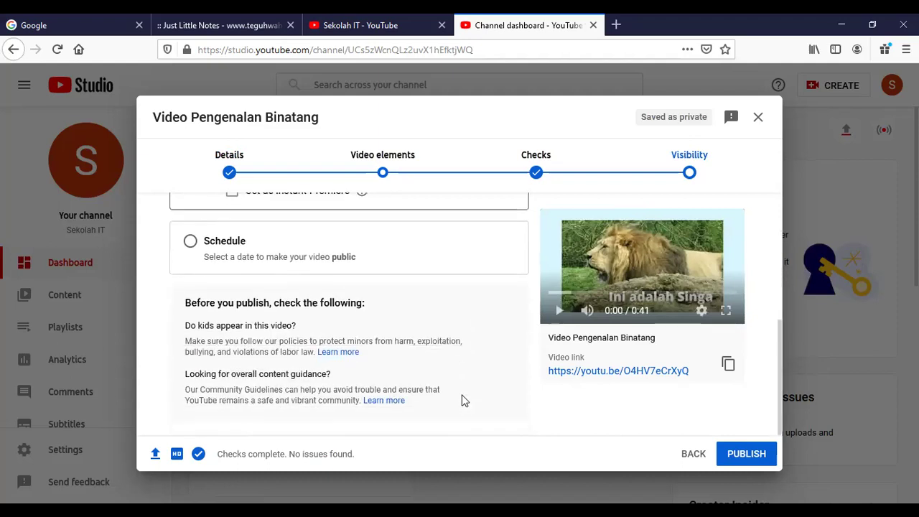
click(747, 454)
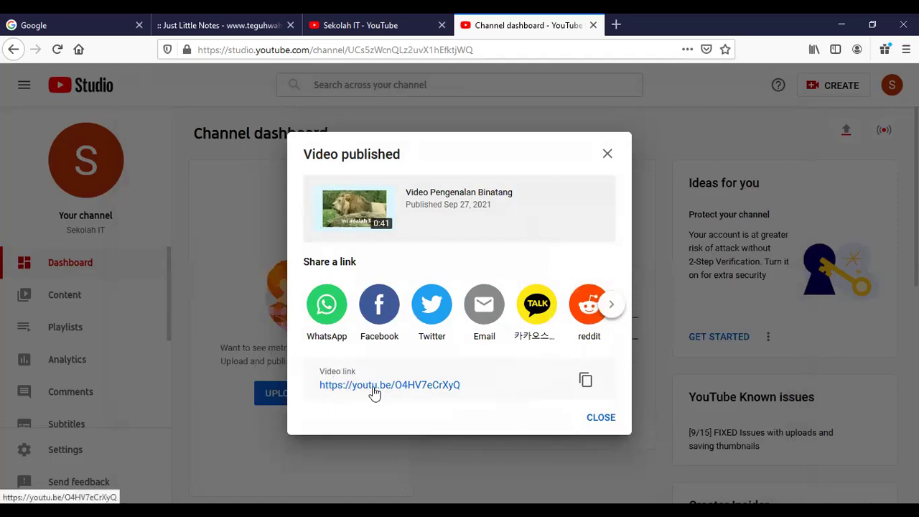
Copy the published video's link from the sharing dialog and close the dialog
click(585, 381)
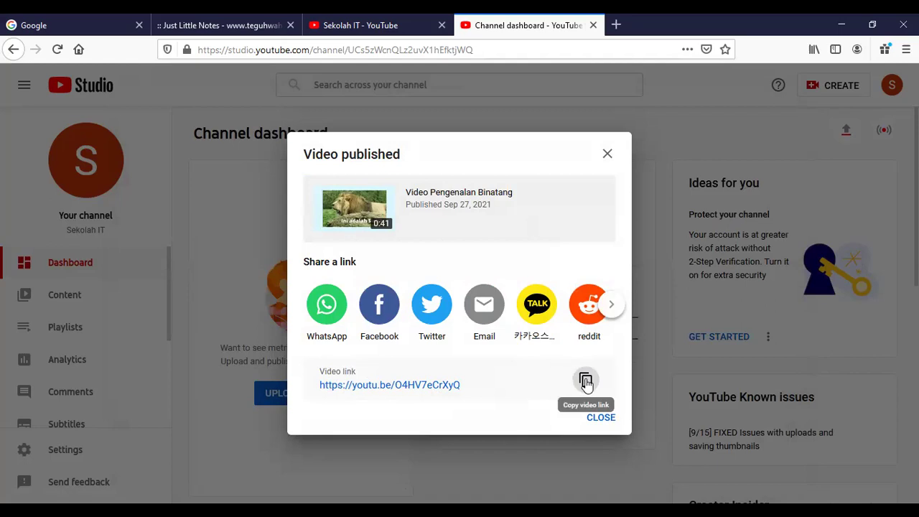
drag(305, 384, 472, 394)
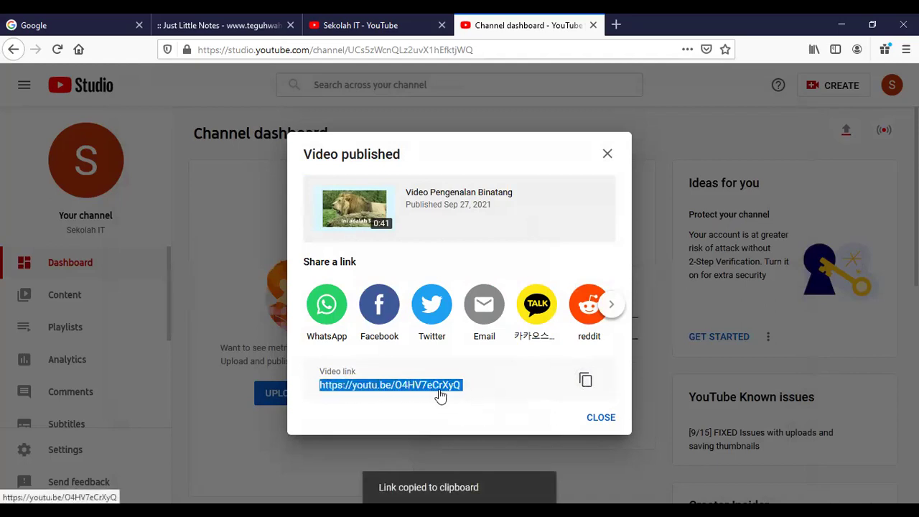
right_click(440, 392)
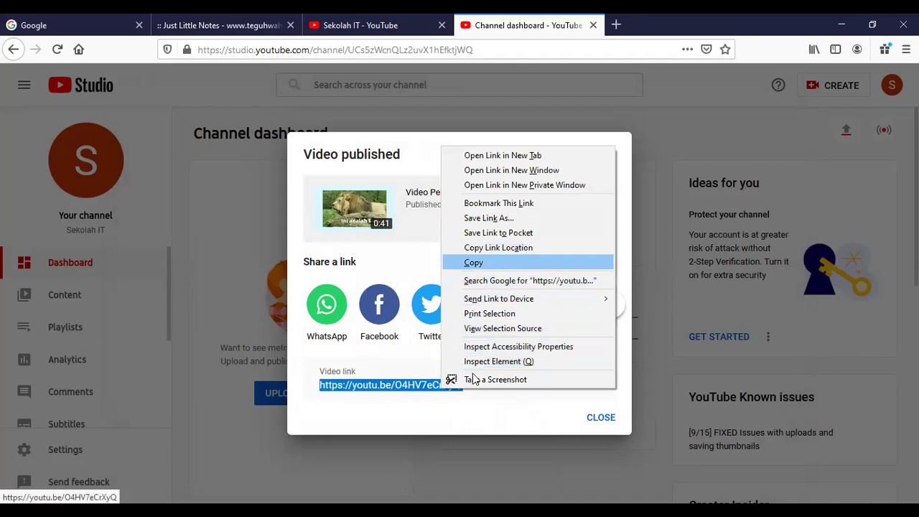
click(507, 262)
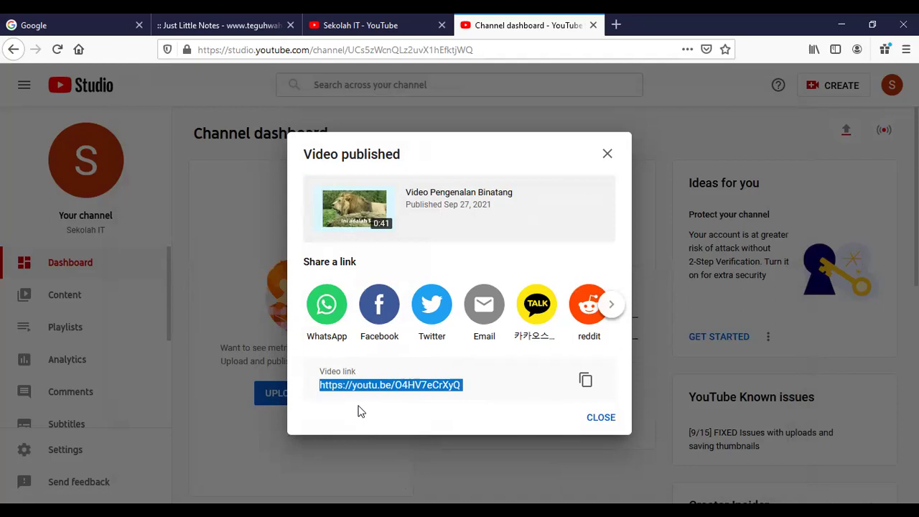
click(584, 379)
click(600, 418)
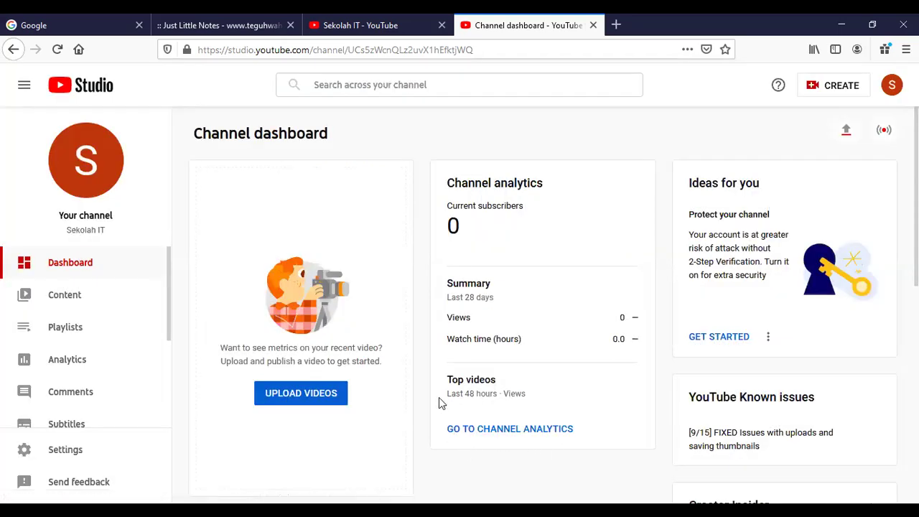
Check the upload in the channel's content list and refresh the public Sekolah IT channel page
click(78, 304)
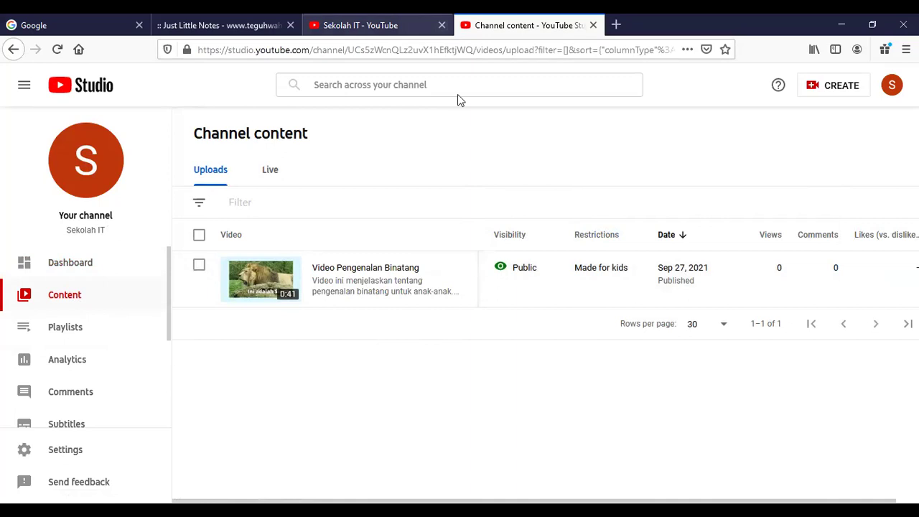
key(ctrl+shift+Tab)
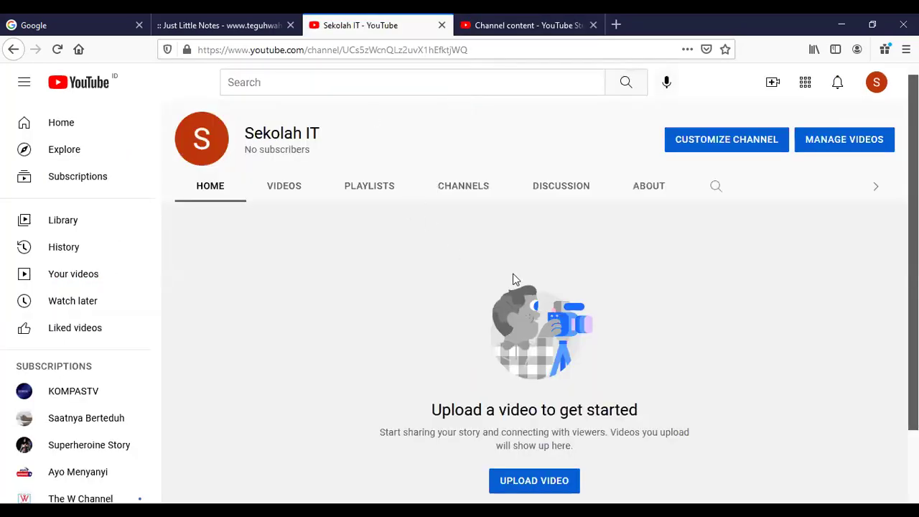
click(57, 51)
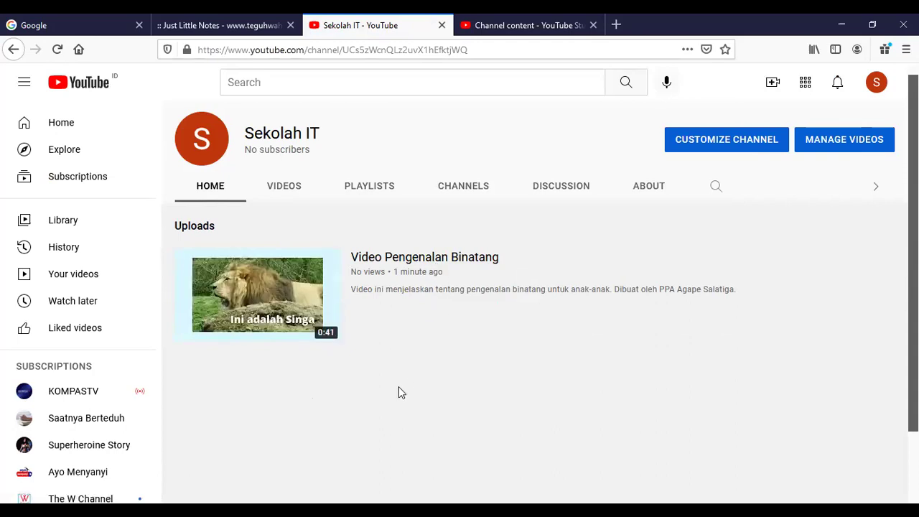
Play Video Pengenalan Binatang from the channel page, pause the autoplayed follow-up video and close the watch page
click(246, 292)
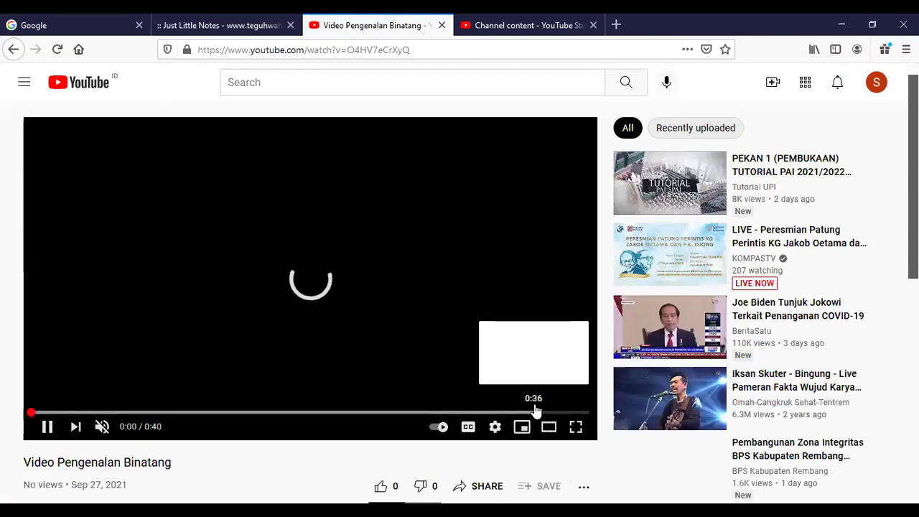
drag(122, 430, 150, 437)
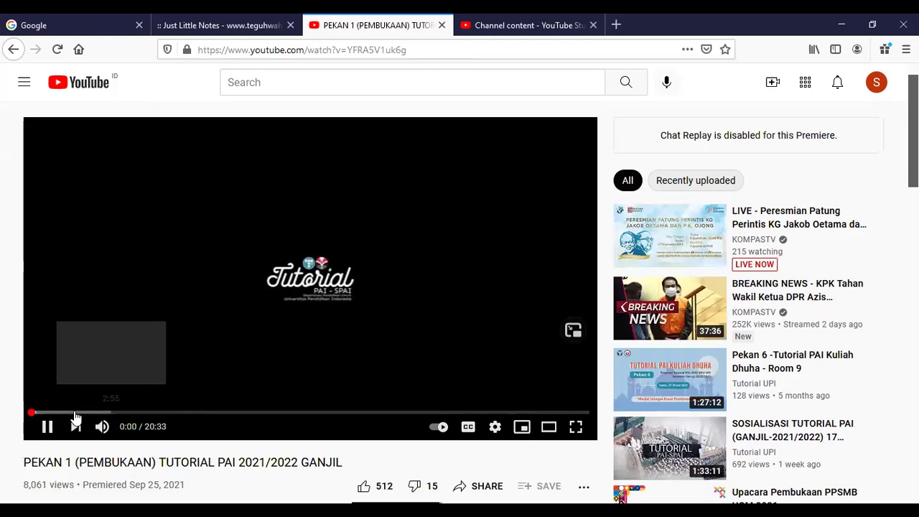
click(46, 426)
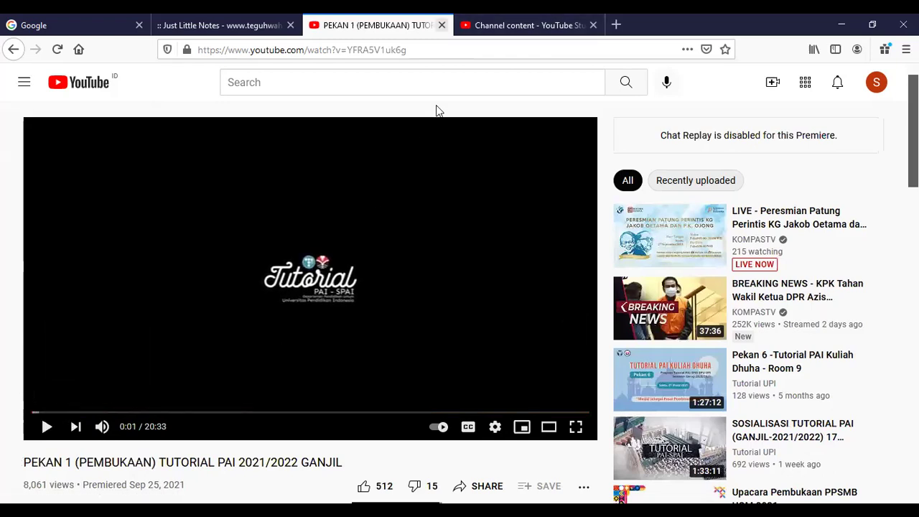
key(ctrl+w)
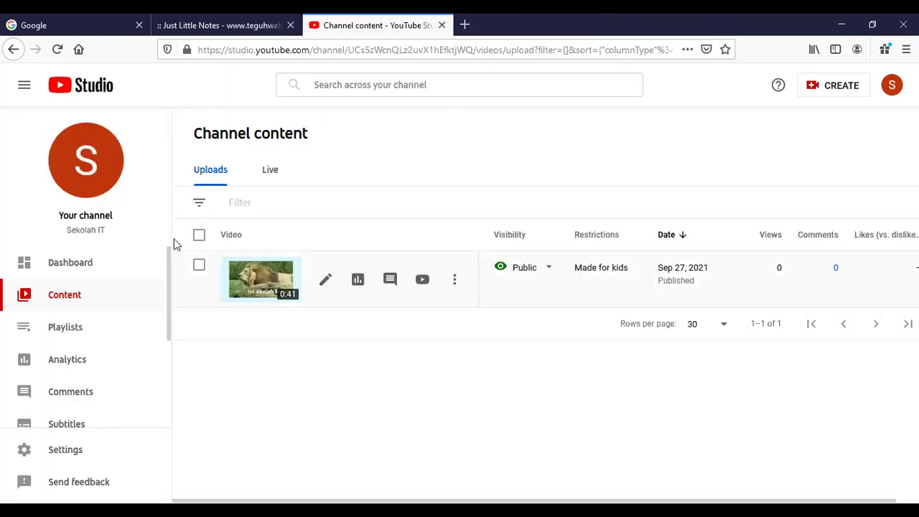